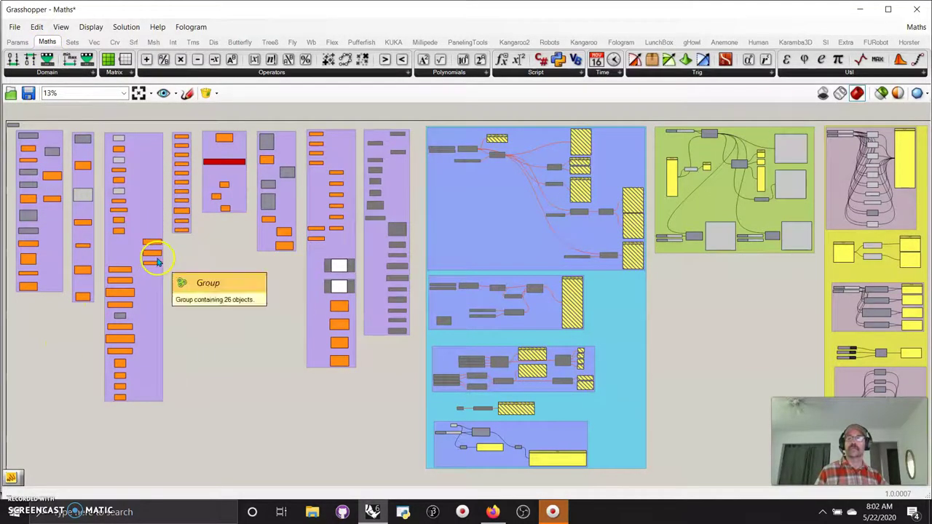
# - Pan and zoom the canvas to reveal the rightmost example groups, briefly selecting the yellow group
pyautogui.scroll(5, 156, 261)
pyautogui.scroll(2, 158, 254)
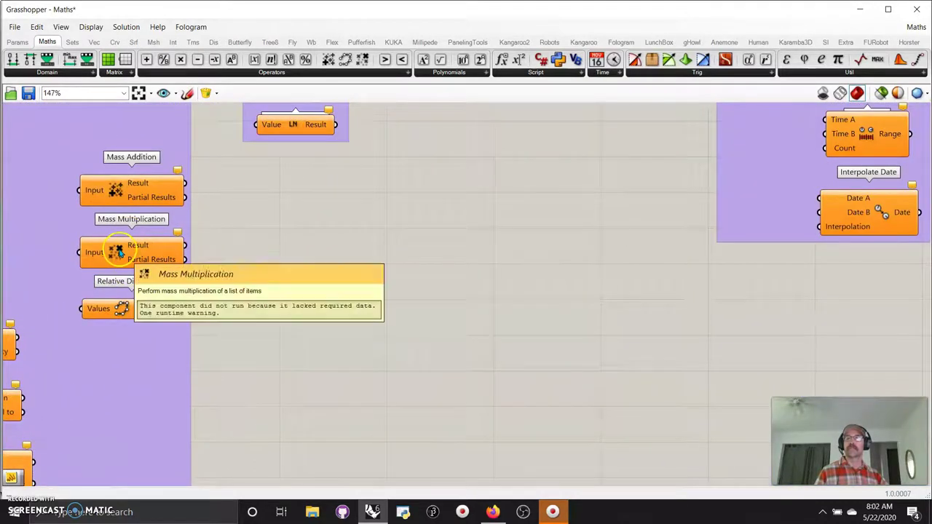
pyautogui.scroll(-5, 122, 309)
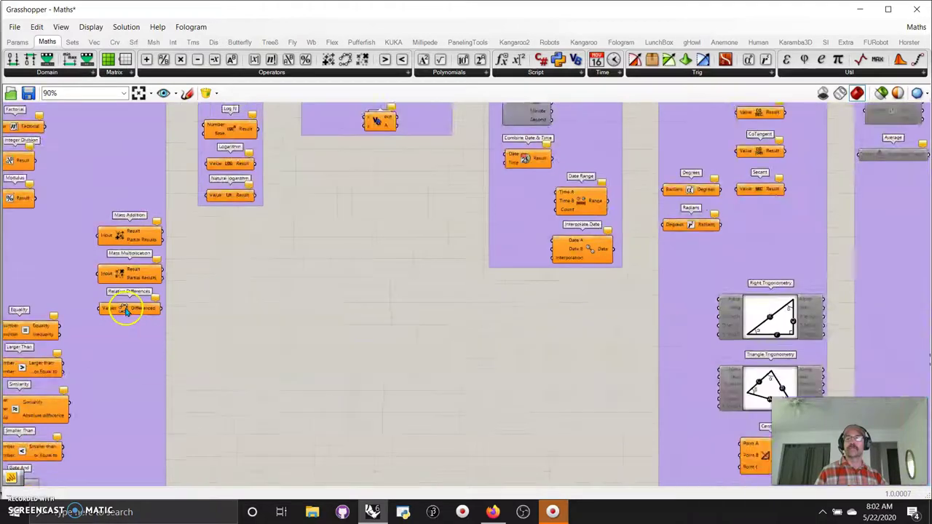
pyautogui.scroll(-1, 135, 306)
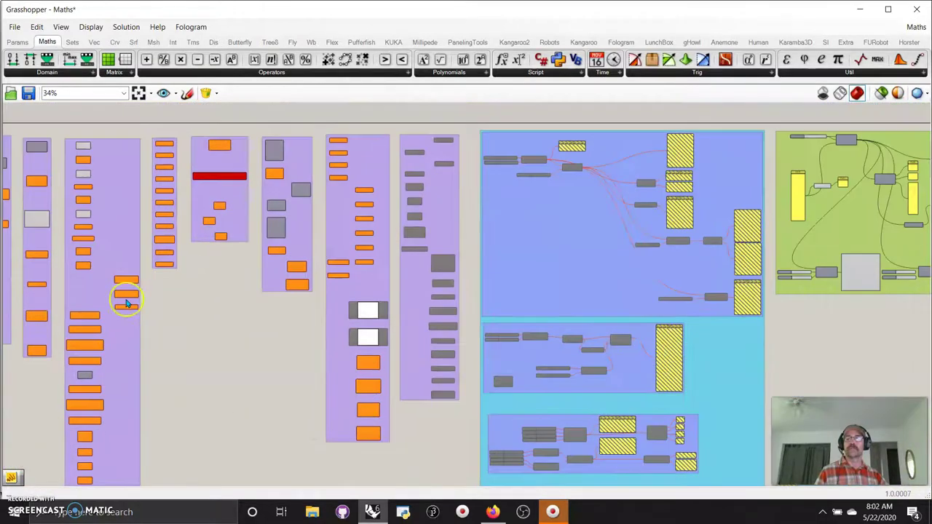
pyautogui.scroll(-1, 217, 318)
pyautogui.moveTo(677, 371); pyautogui.dragTo(389, 314, button='right')
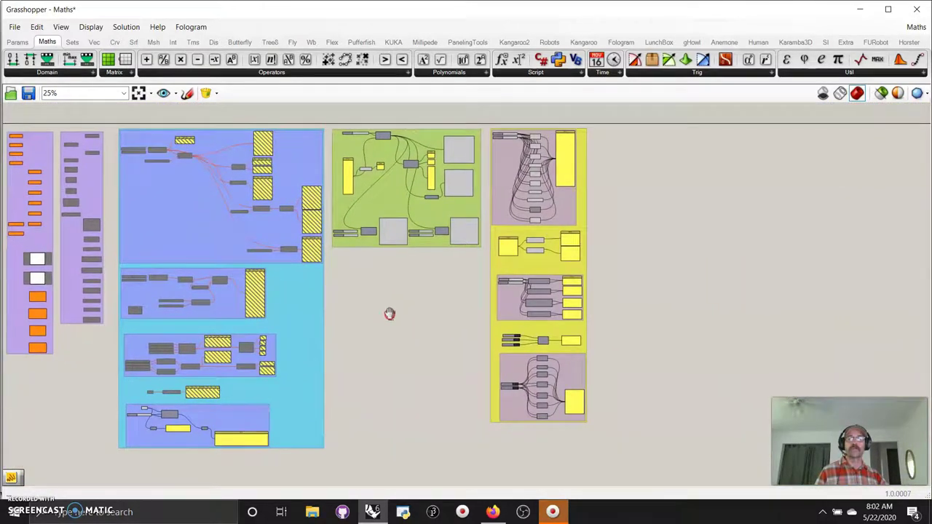
pyautogui.click(535, 268)
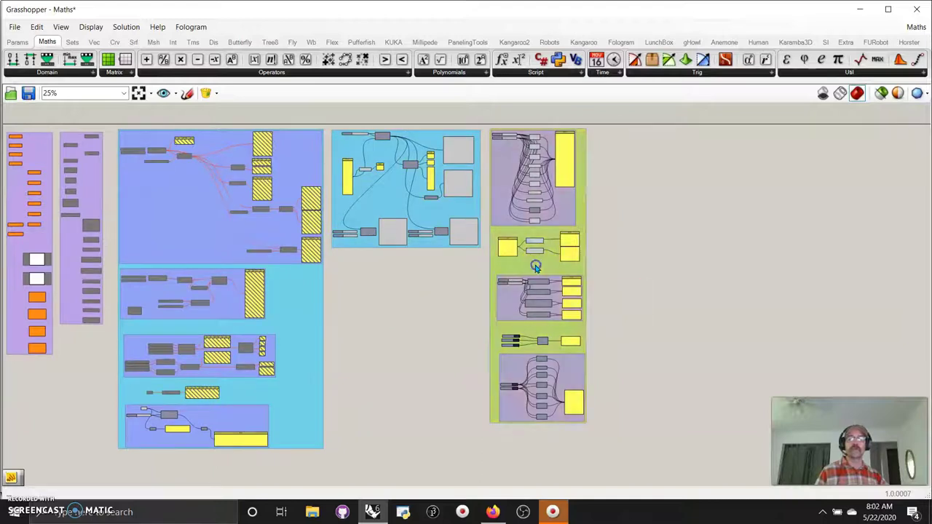
pyautogui.click(437, 317)
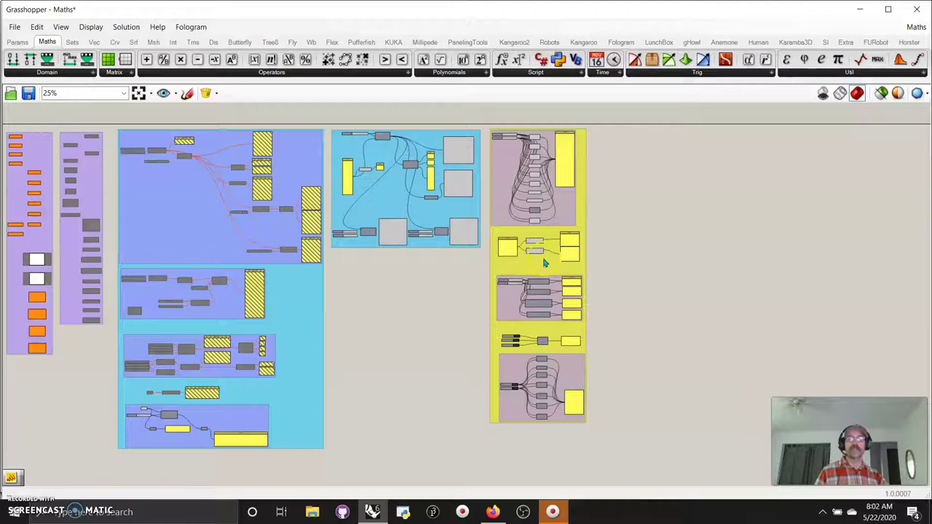
# - Browse the full Operators component list, then zoom into the arithmetic group with sliders -2 and 3
pyautogui.click(319, 75)
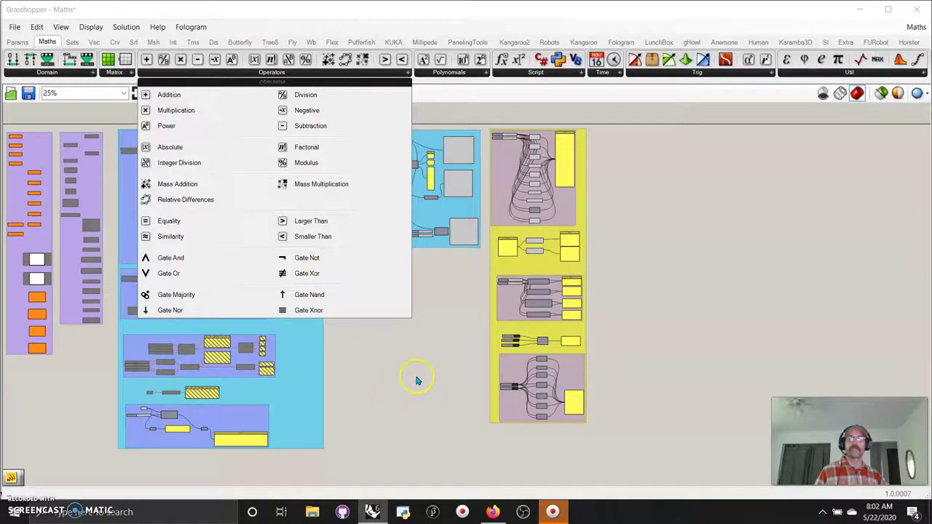
pyautogui.scroll(5, 512, 208)
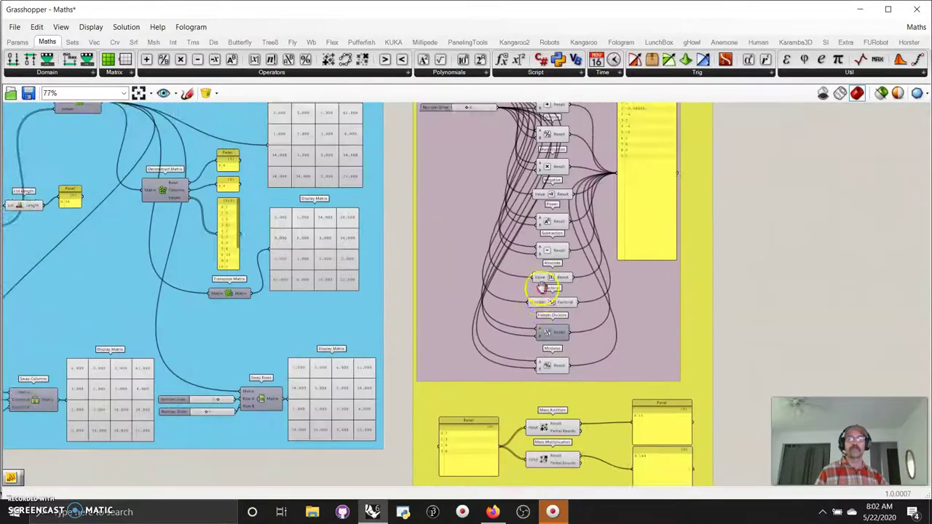
pyautogui.scroll(2, 535, 310)
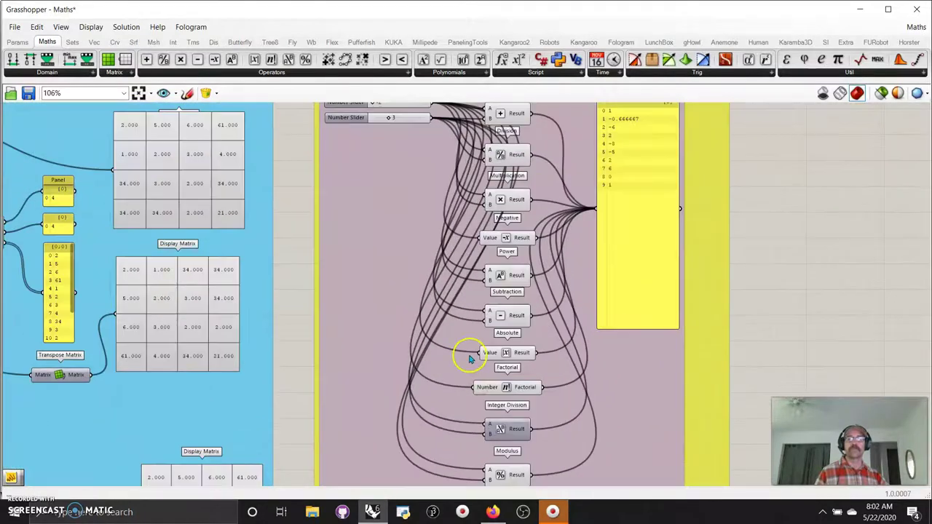
pyautogui.scroll(-2, 466, 350)
pyautogui.scroll(1, 441, 312)
pyautogui.scroll(-1, 473, 337)
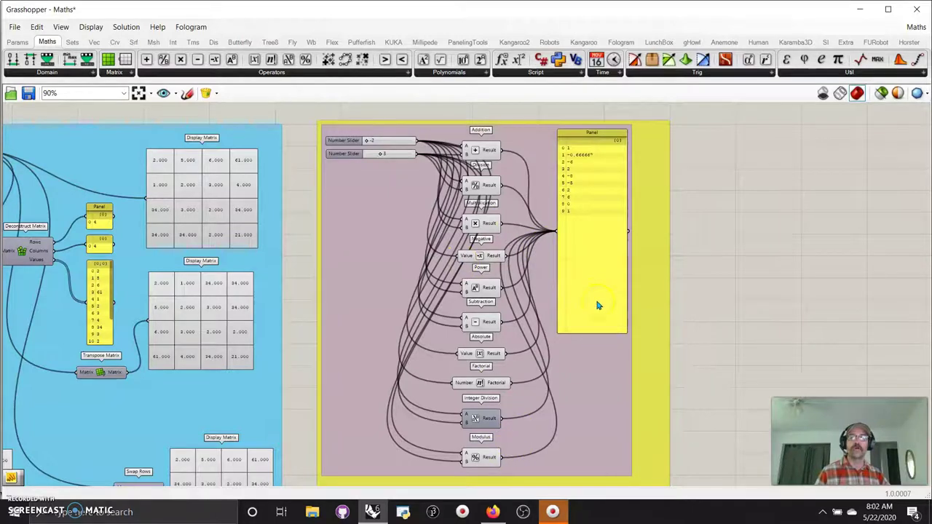
# - Move the output Panel up and right and nudge the arithmetic demo group slightly left
pyautogui.moveTo(598, 303); pyautogui.dragTo(681, 283)
pyautogui.moveTo(516, 468)
pyautogui.mouseDown()
pyautogui.moveTo(487, 308)
pyautogui.moveTo(512, 451)
pyautogui.moveTo(499, 477)
pyautogui.moveTo(501, 465)
pyautogui.mouseUp()
pyautogui.click(722, 395)
pyautogui.scroll(2, 643, 161)
pyautogui.scroll(-2, 644, 161)
pyautogui.click(500, 375)
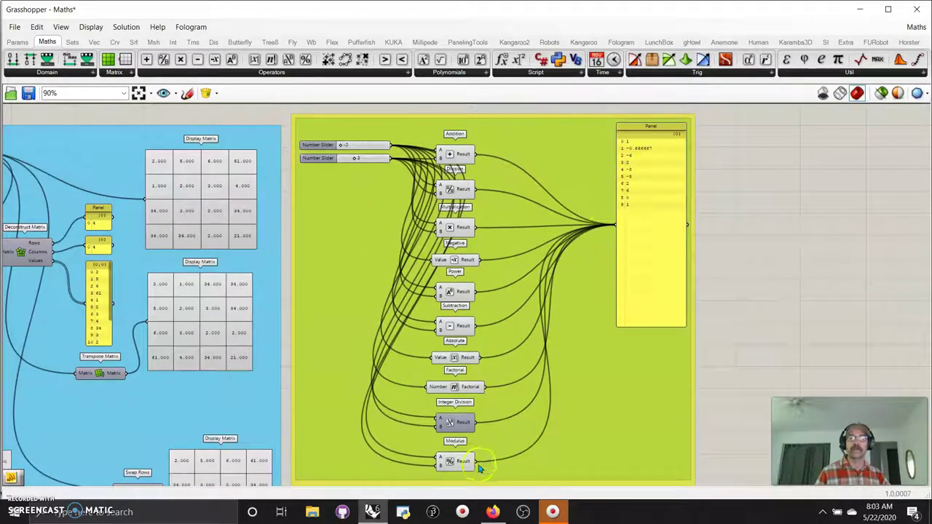
# - Stack Addition, Division, Multiplication, Negative and Power in a column beside the Panel
pyautogui.click(474, 213)
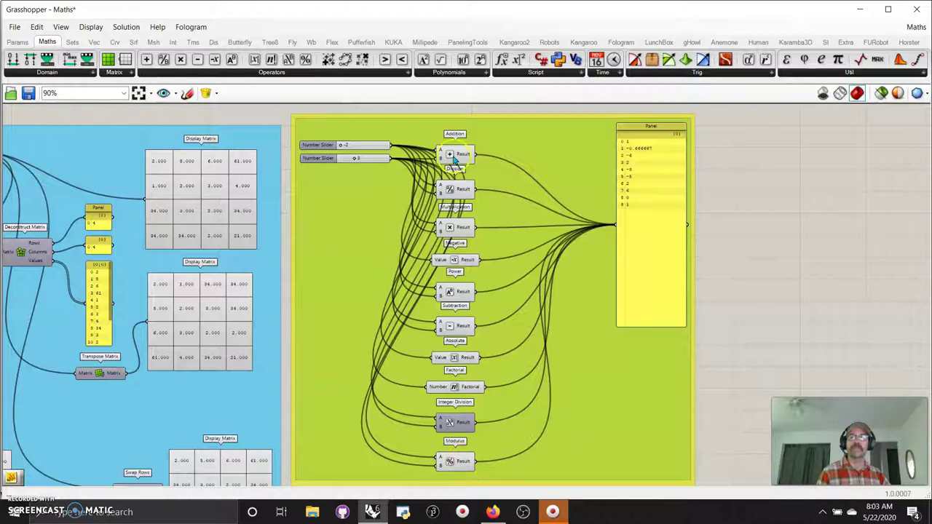
pyautogui.moveTo(454, 158); pyautogui.dragTo(509, 155)
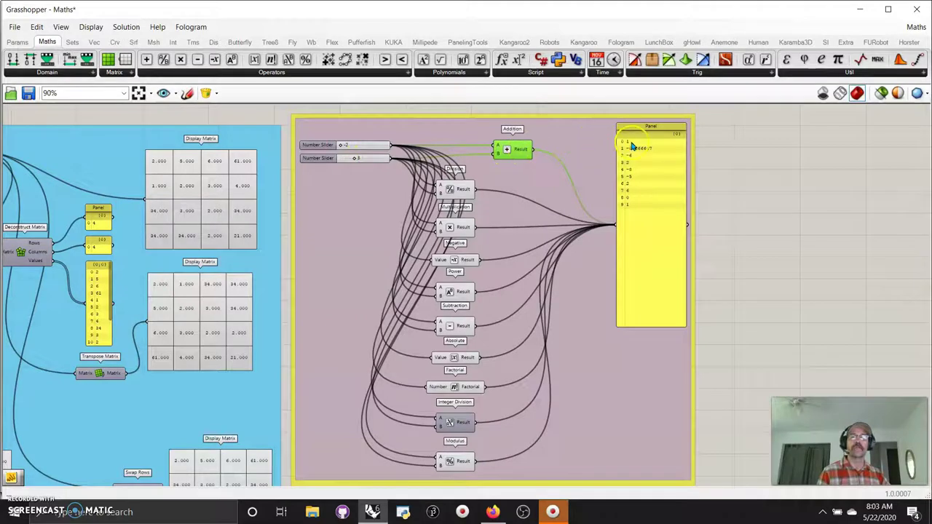
pyautogui.moveTo(449, 188); pyautogui.dragTo(512, 187)
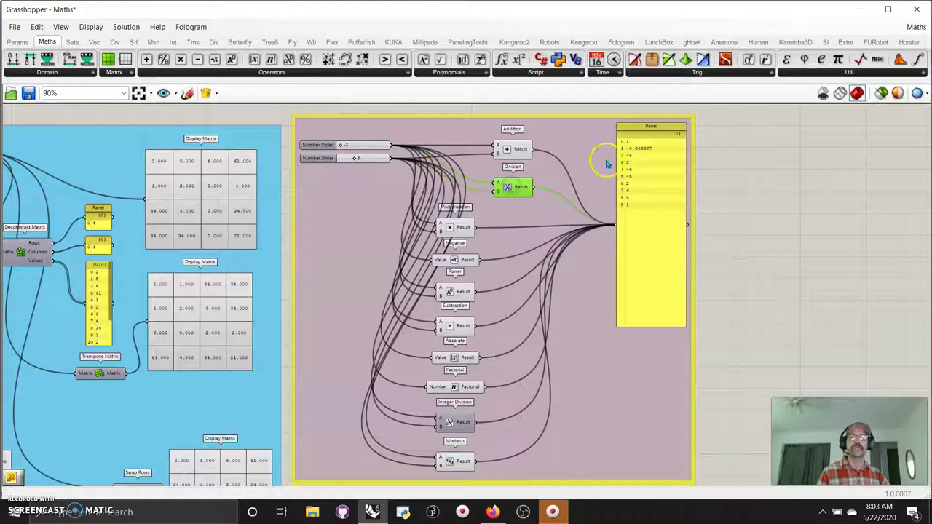
pyautogui.moveTo(468, 218); pyautogui.dragTo(519, 223)
pyautogui.click(449, 266)
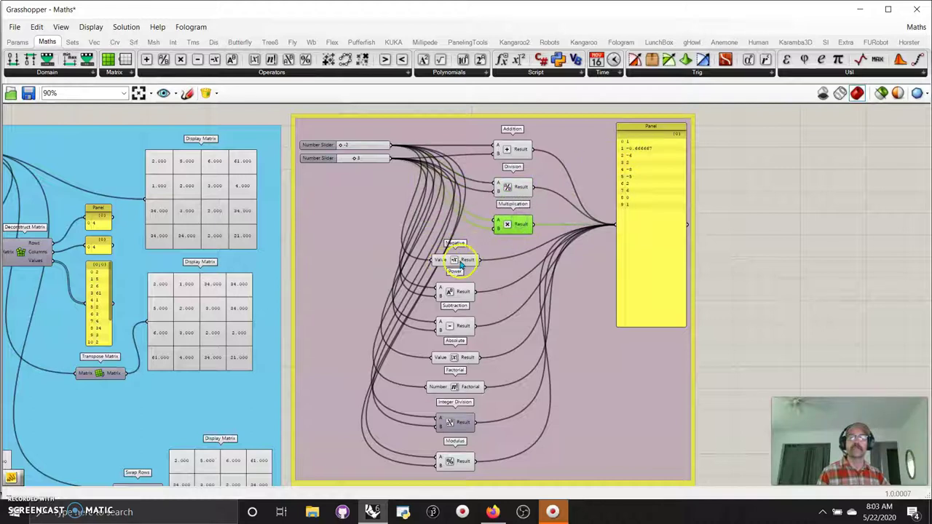
pyautogui.moveTo(464, 264); pyautogui.dragTo(525, 260)
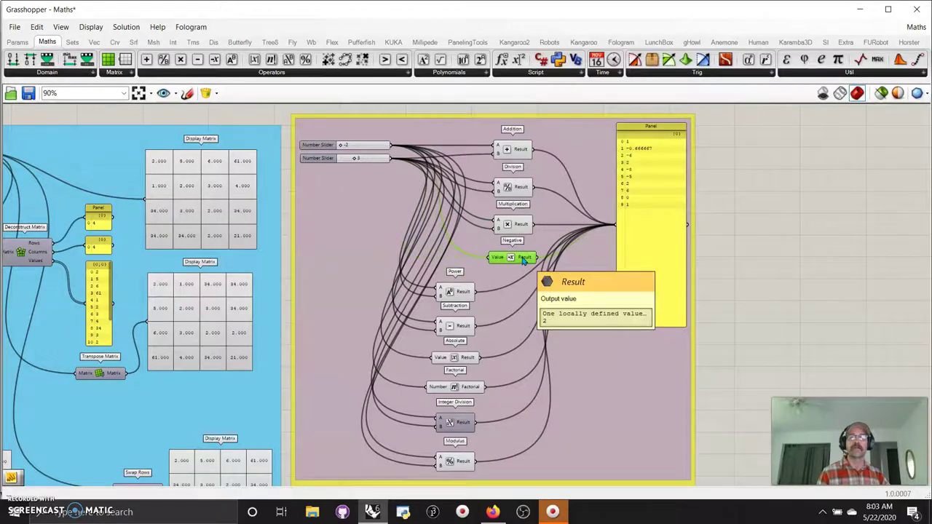
pyautogui.moveTo(460, 291); pyautogui.dragTo(520, 290)
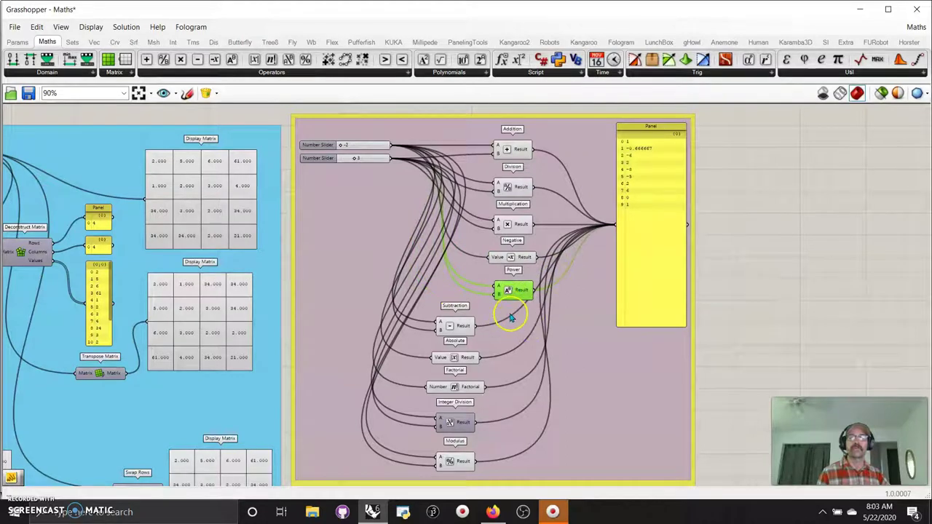
# - Stack Subtraction, Absolute and Factorial below Power, then place Integer Division under Factorial
pyautogui.click(464, 327)
pyautogui.moveTo(464, 327); pyautogui.dragTo(524, 327)
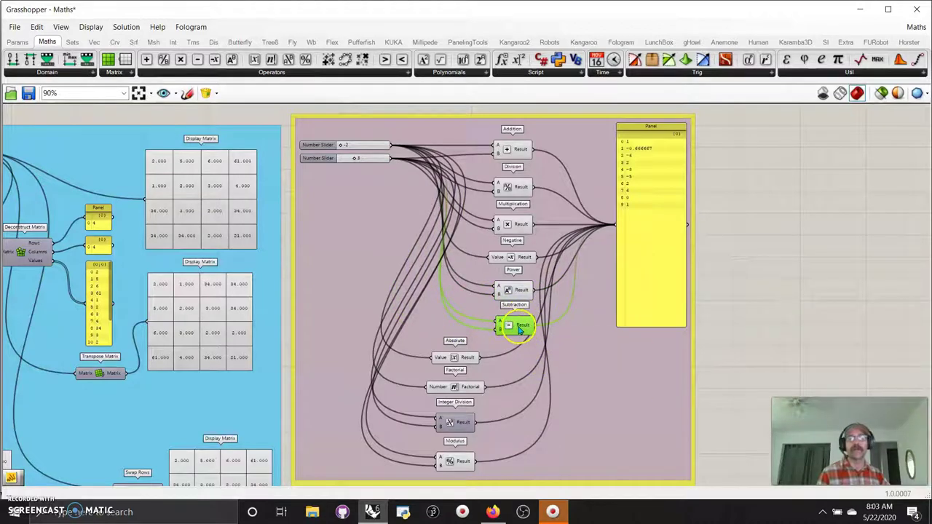
pyautogui.moveTo(520, 330)
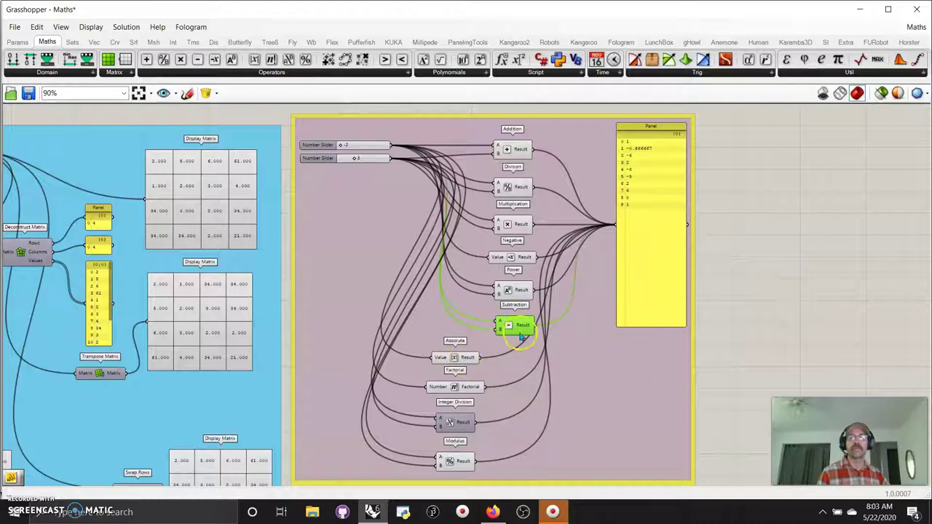
pyautogui.moveTo(500, 325); pyautogui.dragTo(498, 327)
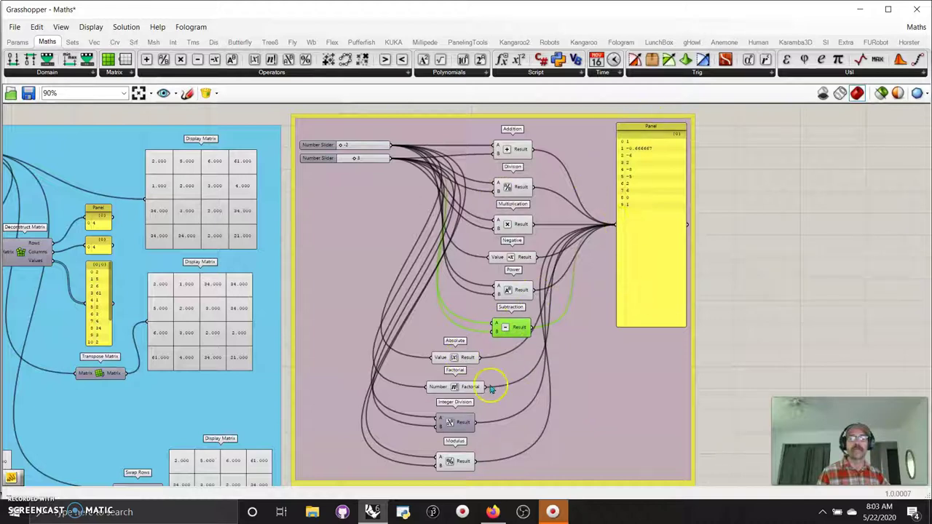
pyautogui.moveTo(468, 359); pyautogui.dragTo(530, 364)
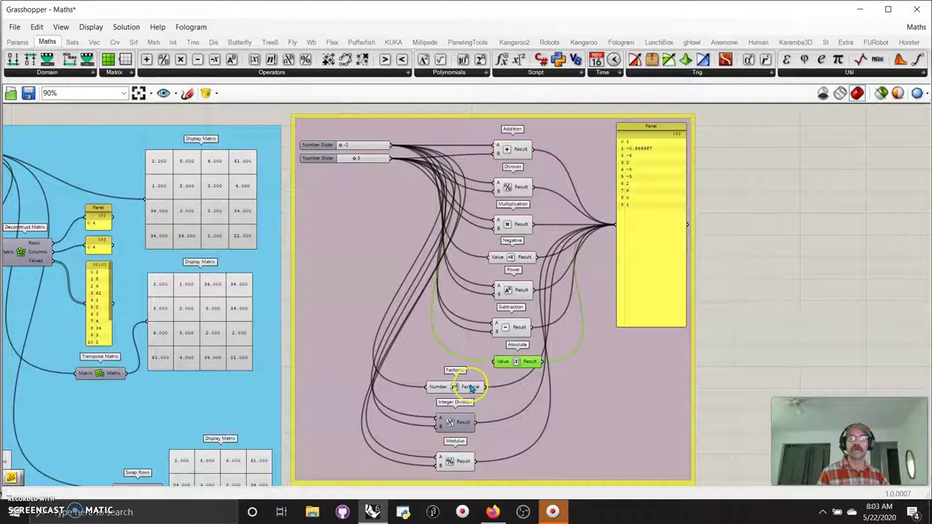
pyautogui.moveTo(470, 386); pyautogui.dragTo(532, 391)
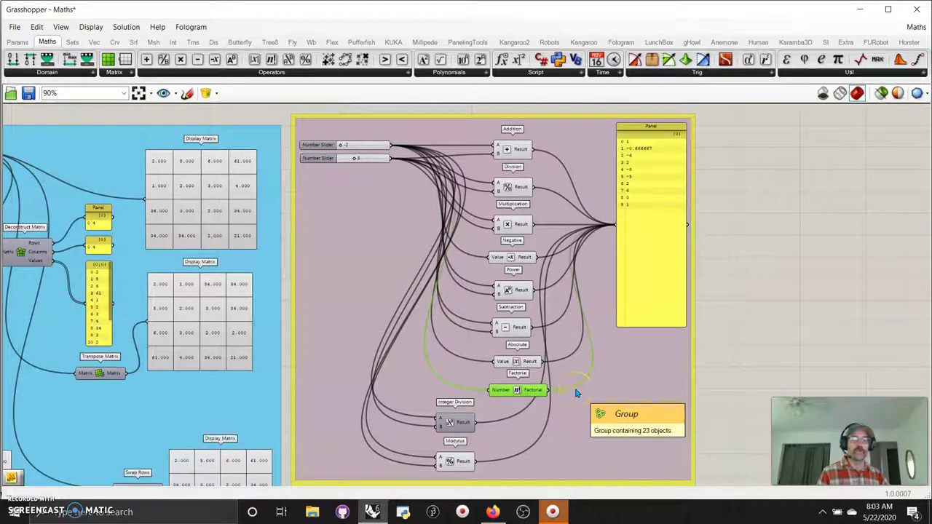
pyautogui.moveTo(500, 423); pyautogui.dragTo(459, 426)
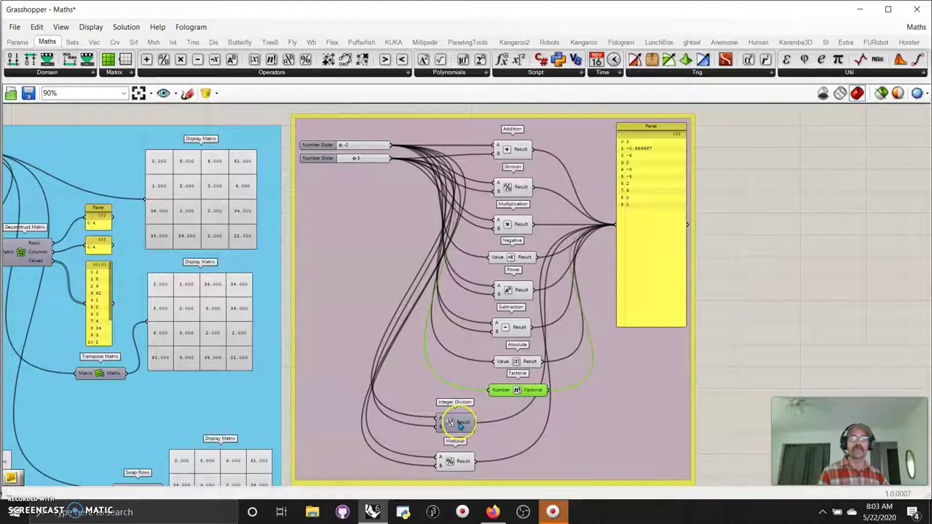
pyautogui.moveTo(459, 427)
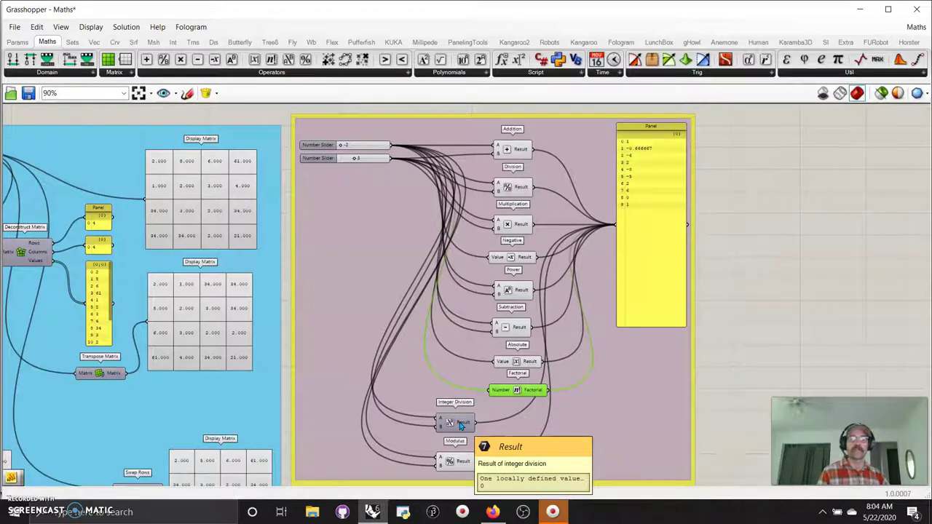
pyautogui.moveTo(460, 426); pyautogui.dragTo(523, 423)
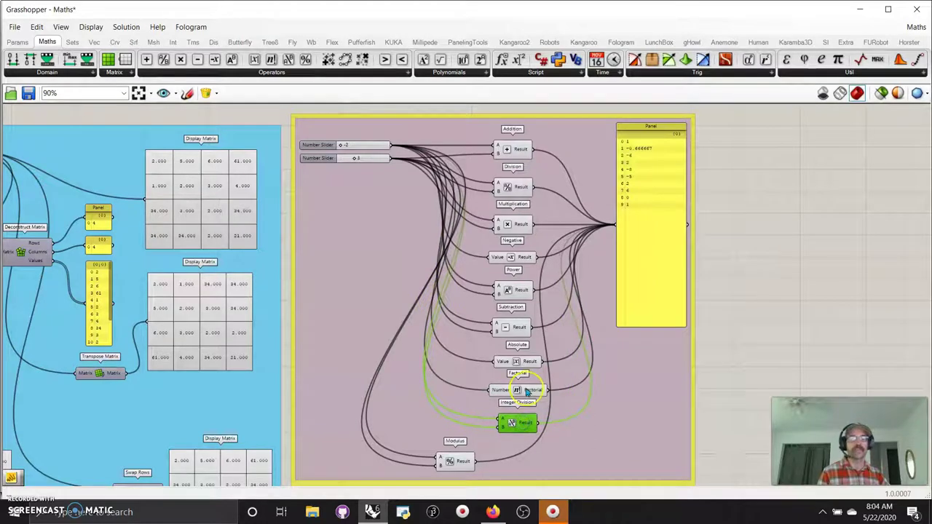
pyautogui.click(513, 426)
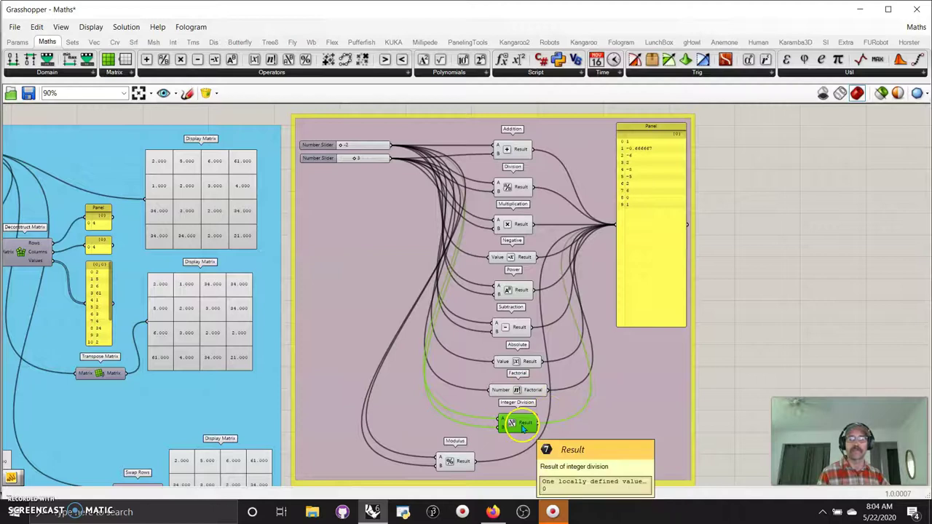
pyautogui.moveTo(522, 429)
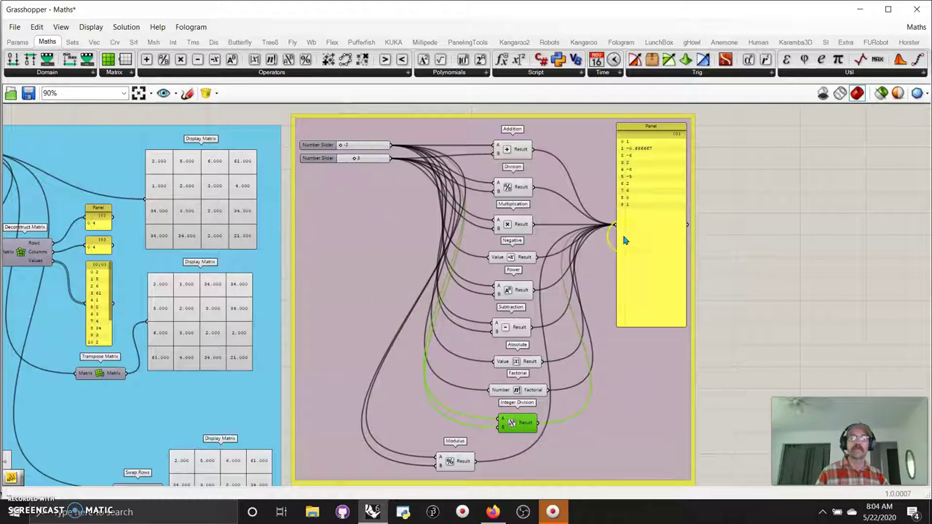
# - Wire the Integer Division result to the panel and line Modulus up beneath Integer Division
pyautogui.moveTo(539, 423); pyautogui.dragTo(598, 225)
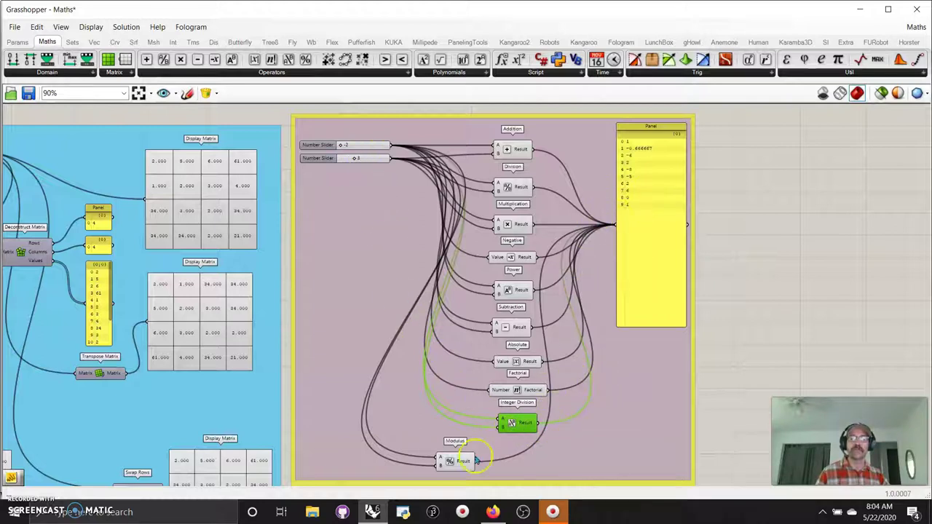
pyautogui.moveTo(464, 461); pyautogui.dragTo(526, 462)
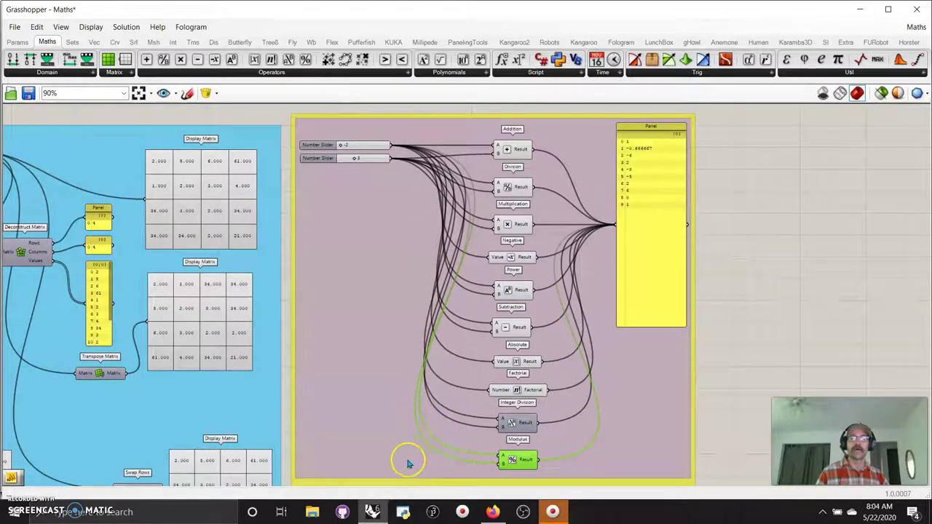
pyautogui.moveTo(408, 460); pyautogui.dragTo(391, 374, button='right')
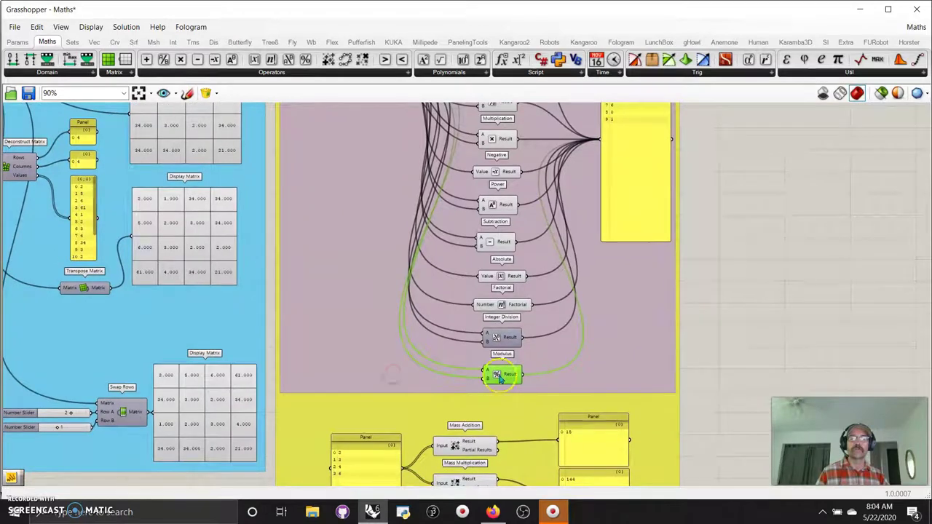
pyautogui.moveTo(504, 376)
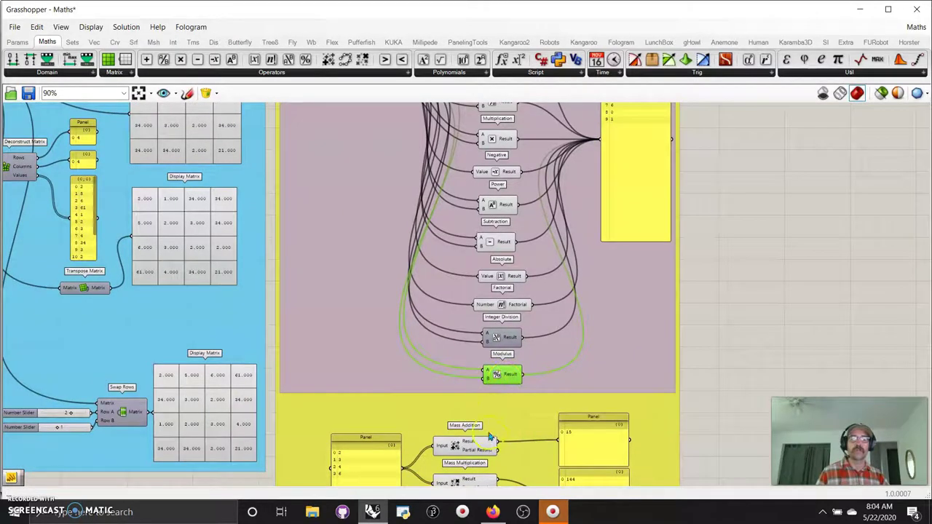
pyautogui.moveTo(550, 356); pyautogui.dragTo(545, 392, button='right')
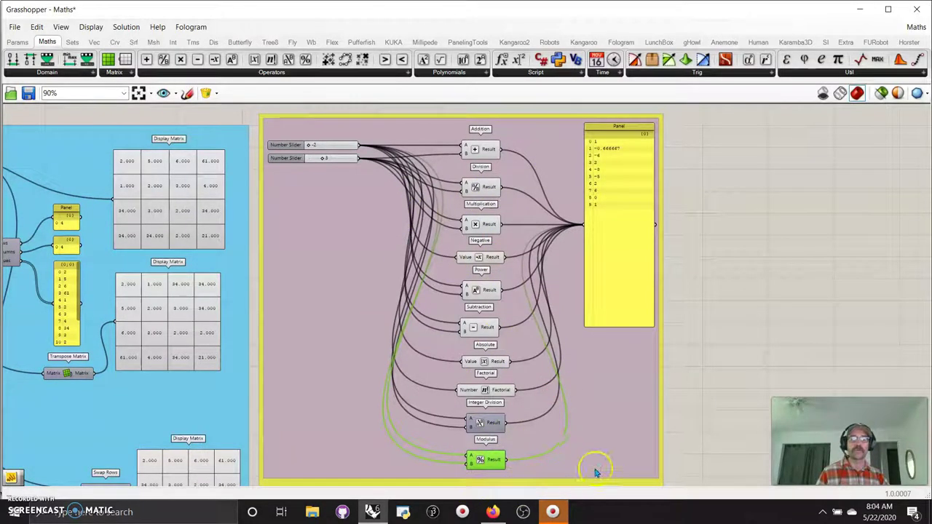
# - Preview Mass Addition and Mass Multiplication partial results, then restore the totals 15 and 144
pyautogui.moveTo(695, 466); pyautogui.dragTo(721, 183, button='right')
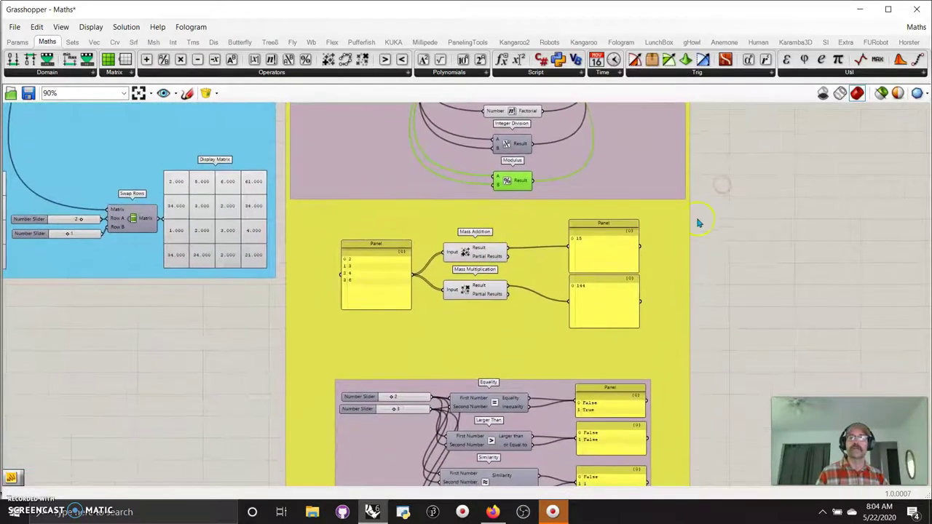
pyautogui.scroll(5, 462, 281)
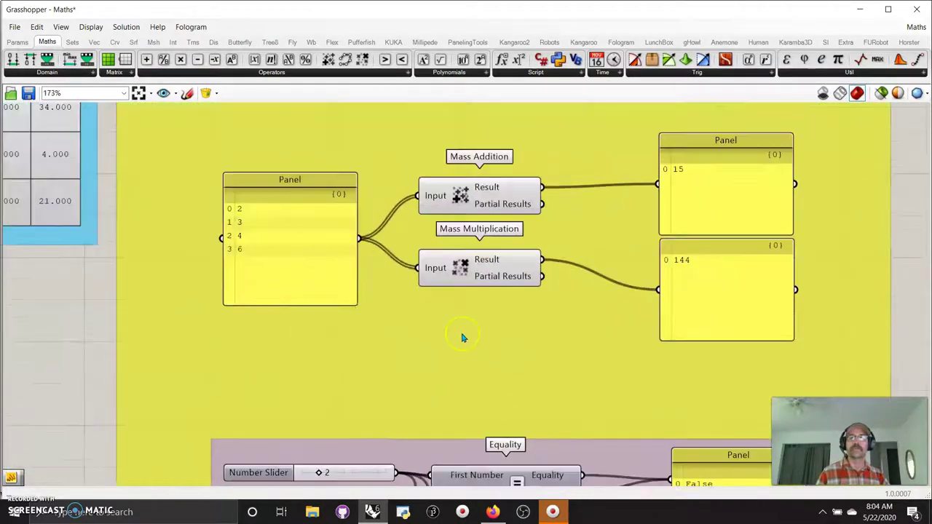
pyautogui.moveTo(466, 351); pyautogui.dragTo(473, 366, button='right')
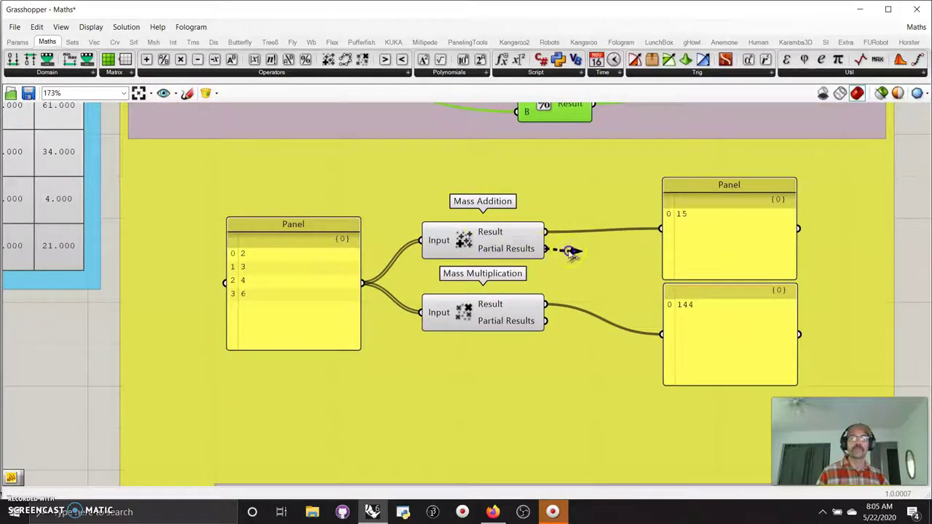
pyautogui.moveTo(583, 251); pyautogui.dragTo(661, 228)
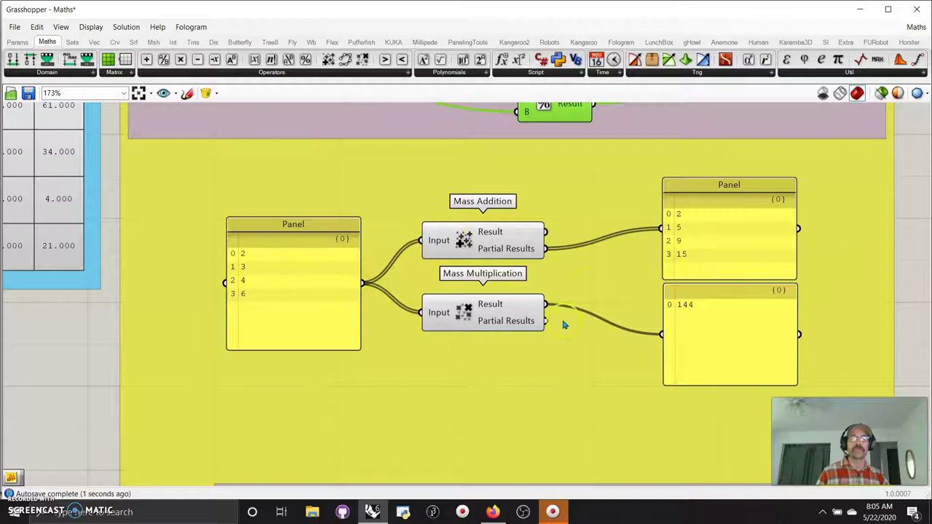
pyautogui.moveTo(555, 324); pyautogui.dragTo(662, 334)
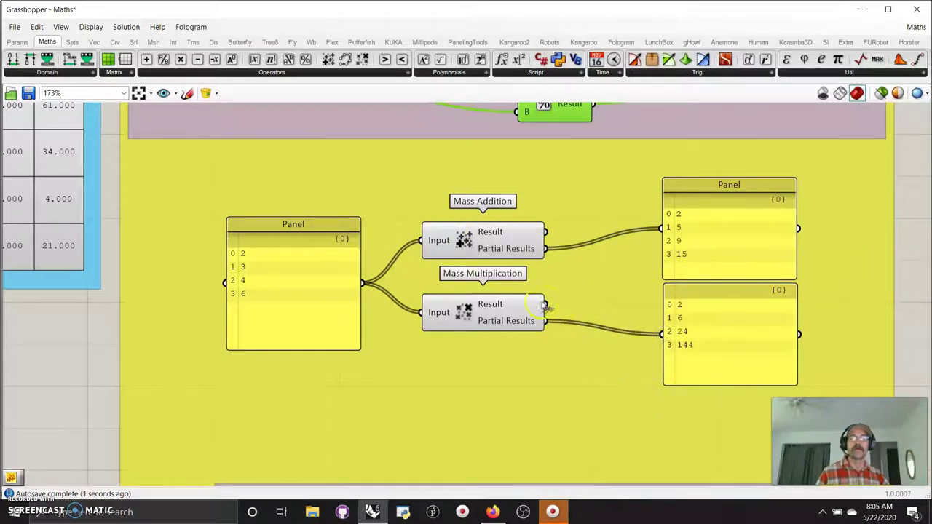
pyautogui.moveTo(543, 303); pyautogui.dragTo(662, 334)
pyautogui.moveTo(550, 234); pyautogui.dragTo(661, 228)
pyautogui.moveTo(486, 397); pyautogui.dragTo(476, 333, button='right')
pyautogui.scroll(-3, 477, 331)
pyautogui.moveTo(492, 399); pyautogui.dragTo(484, 171, button='right')
# - Align Equality, Larger Than, Similarity and Smaller Than in a tidy column
pyautogui.scroll(1, 473, 179)
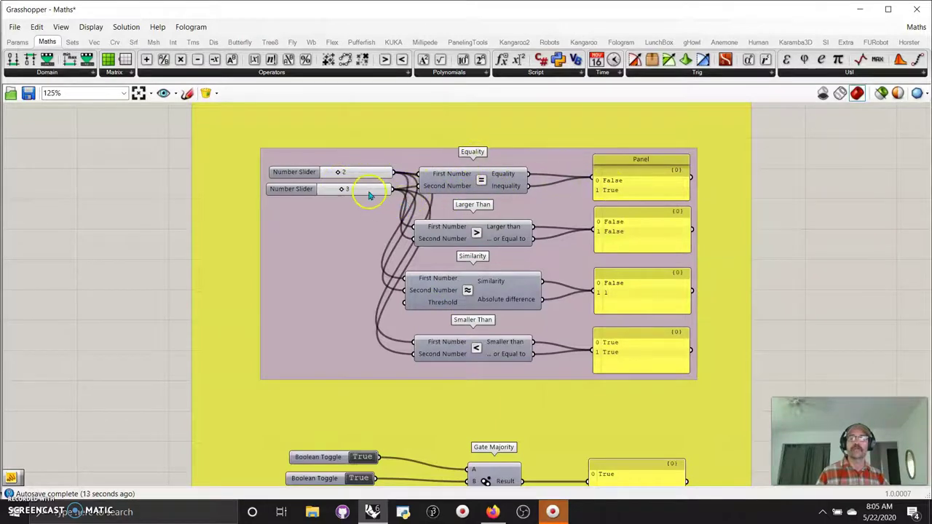
pyautogui.moveTo(467, 185); pyautogui.dragTo(490, 184)
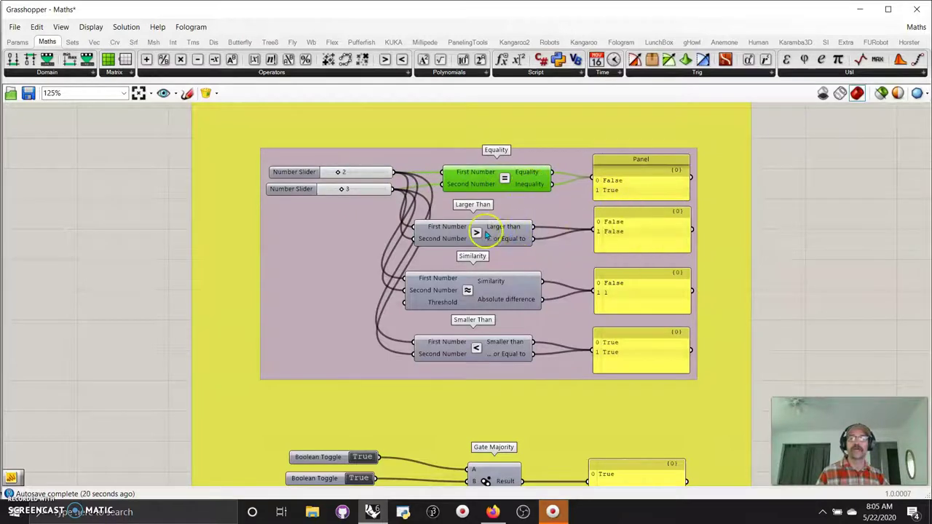
pyautogui.moveTo(474, 233); pyautogui.dragTo(502, 230)
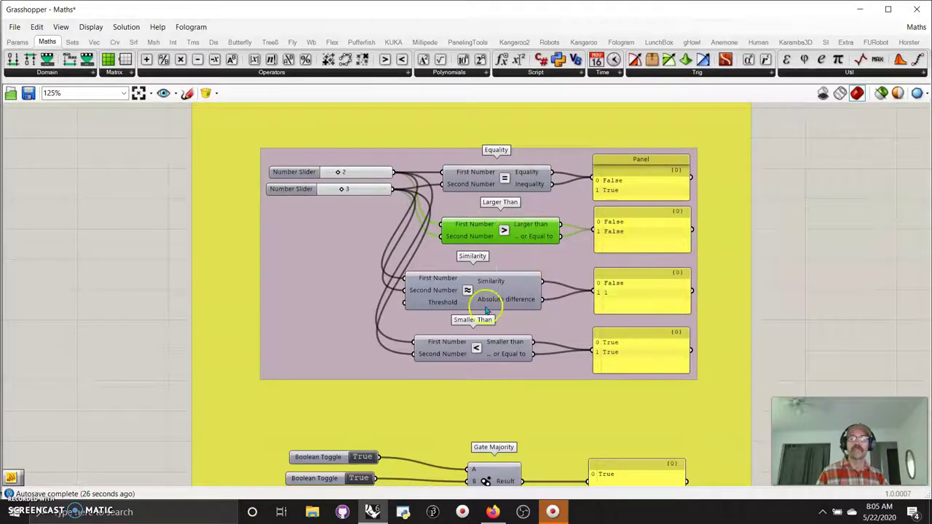
pyautogui.moveTo(479, 291); pyautogui.dragTo(507, 292)
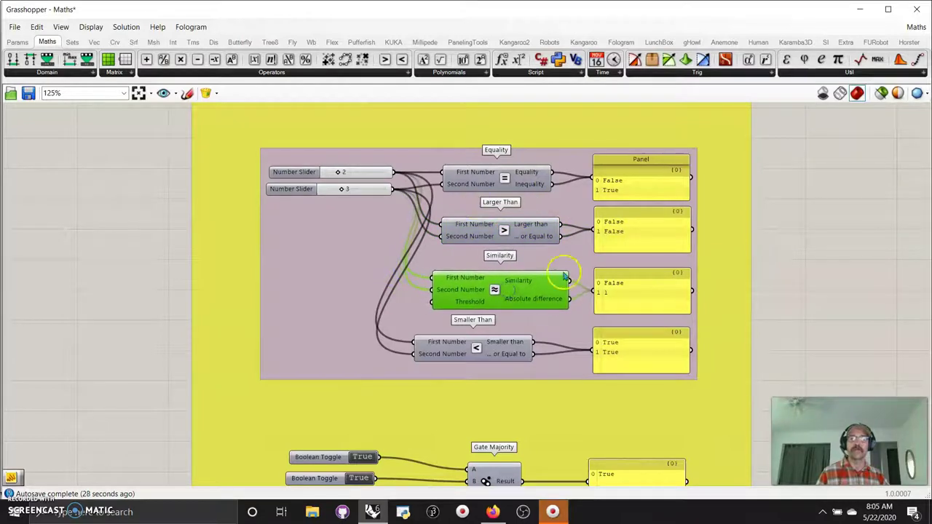
pyautogui.moveTo(498, 352); pyautogui.dragTo(528, 350)
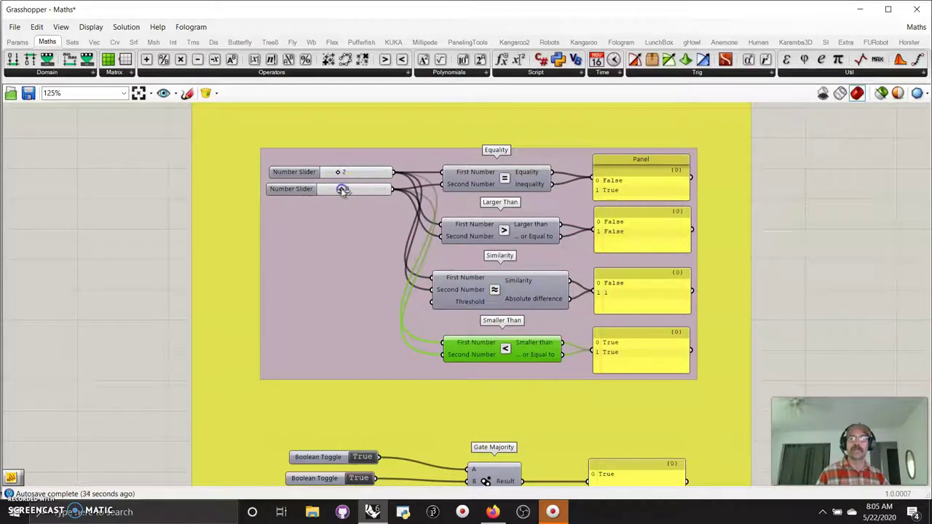
# - Set the second Number Slider to 4, giving an absolute difference of 2
pyautogui.moveTo(343, 189)
pyautogui.mouseDown()
pyautogui.moveTo(353, 189)
pyautogui.moveTo(325, 195)
pyautogui.moveTo(343, 195)
pyautogui.mouseUp()
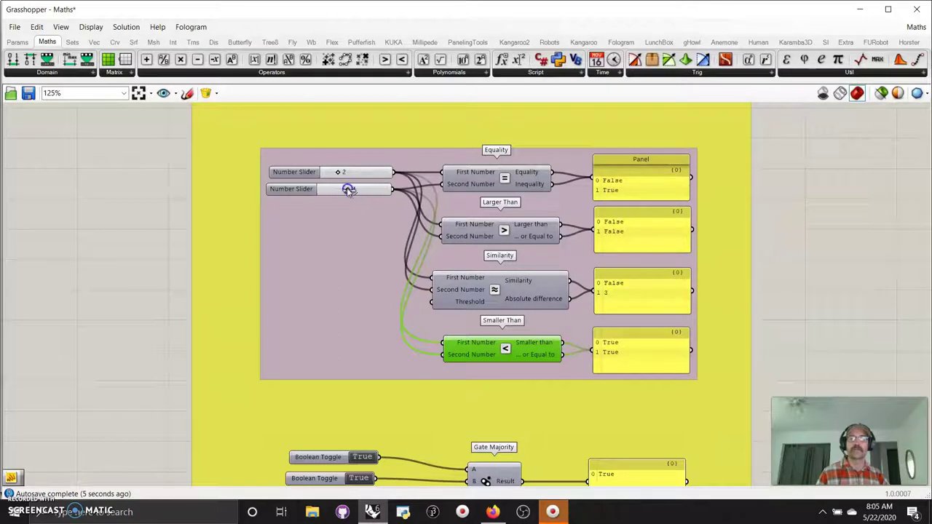
pyautogui.moveTo(345, 190); pyautogui.dragTo(350, 190)
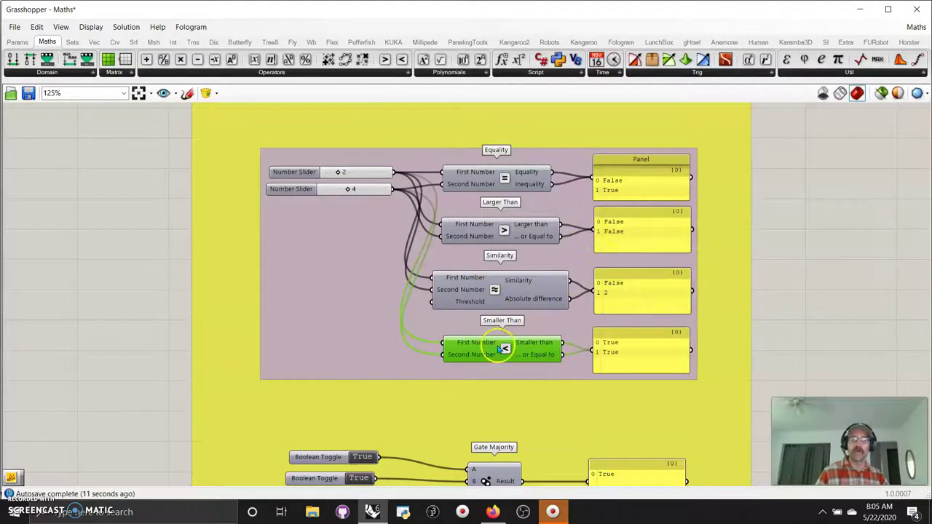
pyautogui.moveTo(497, 437); pyautogui.dragTo(457, 230, button='right')
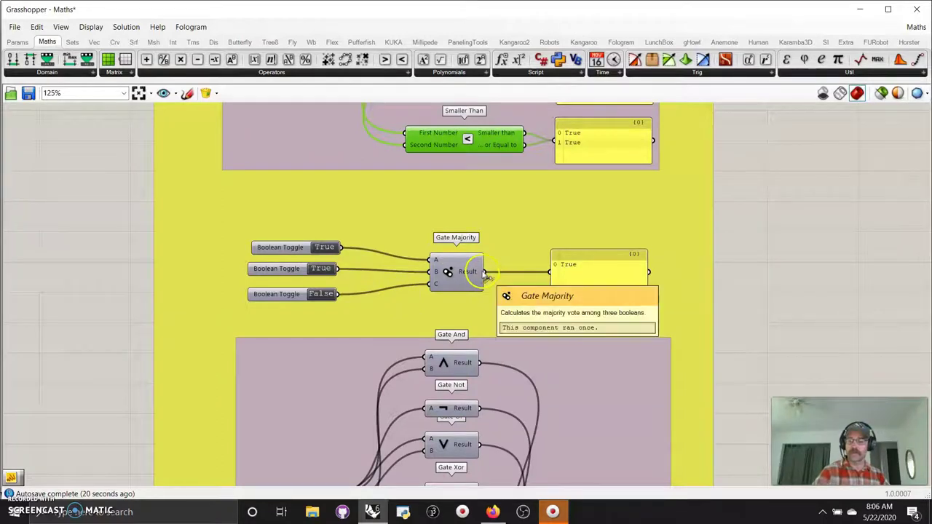
# - Reconnect Gate Majority's False result to the panel and remove the trial Smaller Than wire
pyautogui.moveTo(549, 273)
pyautogui.keyDown('ctrl'); pyautogui.mouseDown()
pyautogui.moveTo(475, 270)
pyautogui.moveTo(550, 273)
pyautogui.mouseUp(); pyautogui.keyUp('ctrl')
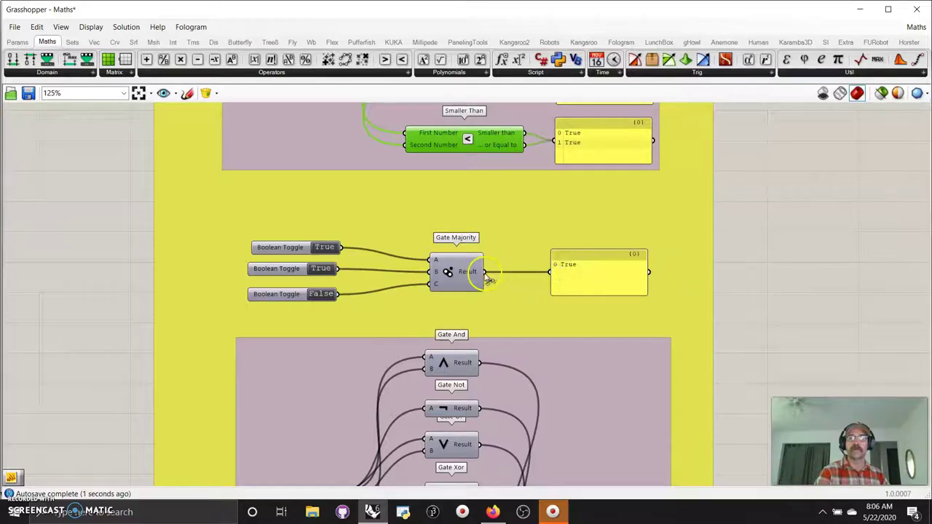
pyautogui.moveTo(524, 145); pyautogui.dragTo(559, 268)
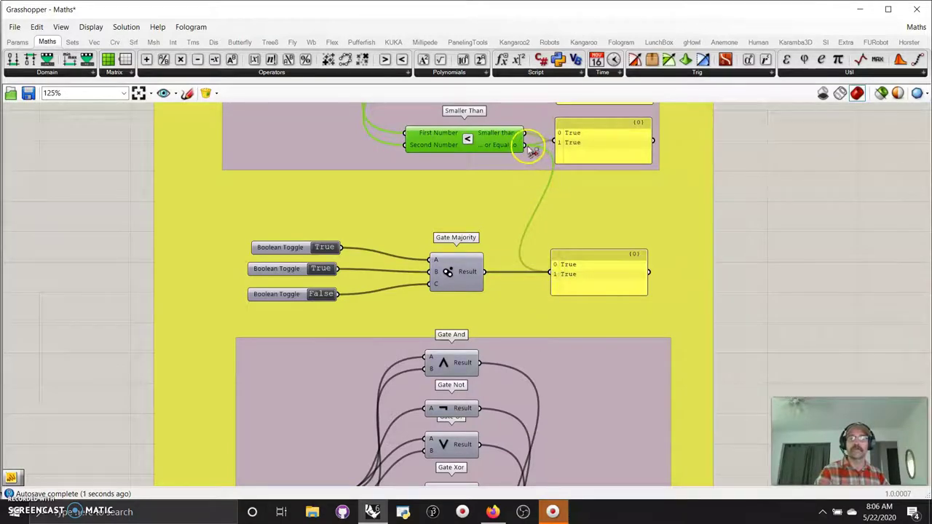
pyautogui.keyDown('ctrl'); pyautogui.moveTo(525, 144); pyautogui.dragTo(551, 272); pyautogui.keyUp('ctrl')
pyautogui.click(449, 272)
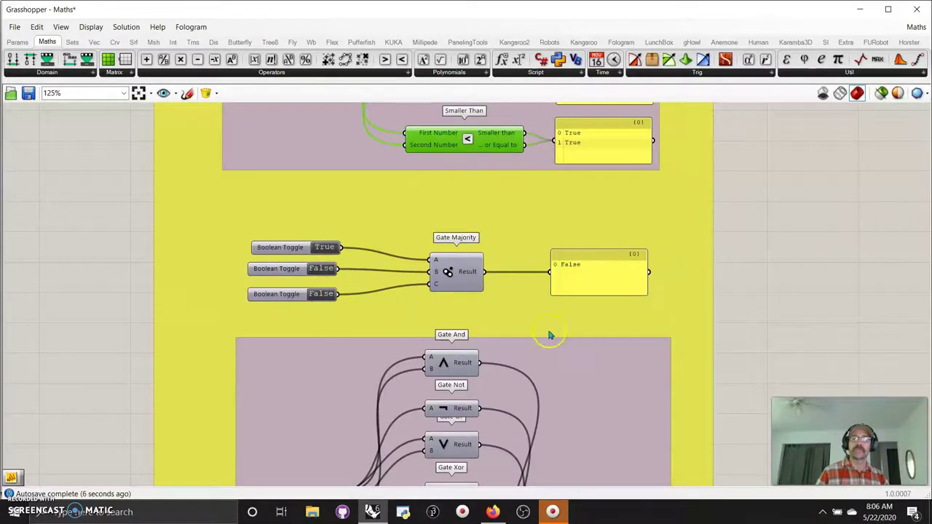
pyautogui.moveTo(529, 359); pyautogui.dragTo(626, 189, button='right')
# - Shift Gate Or and Gate Xor down slightly so their labels show
pyautogui.moveTo(593, 272); pyautogui.dragTo(598, 257, button='right')
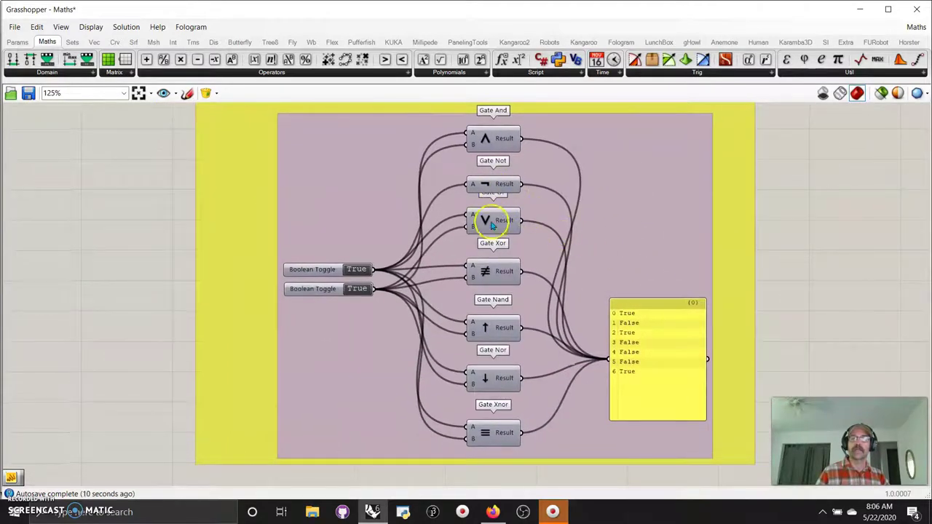
pyautogui.moveTo(492, 226); pyautogui.dragTo(492, 232)
pyautogui.moveTo(495, 271); pyautogui.dragTo(495, 275)
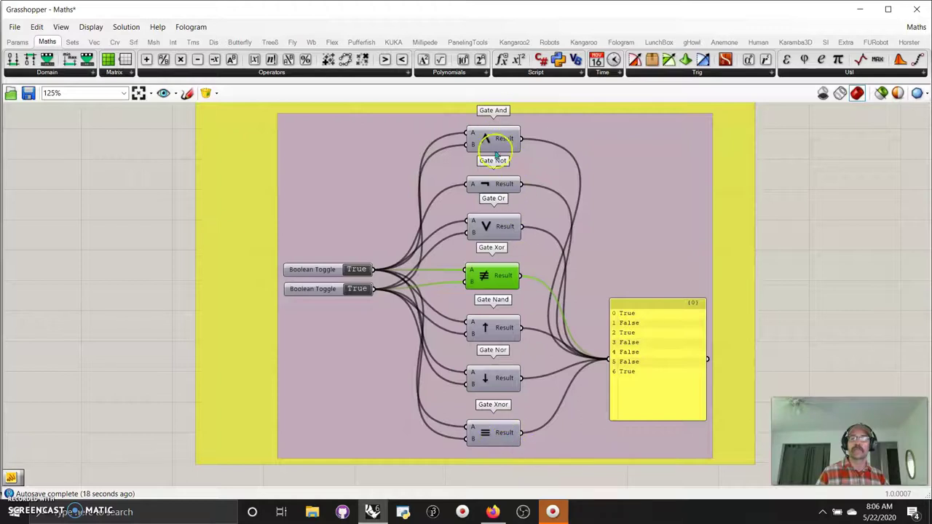
# - Cycle the two Boolean Toggles through True/False combinations, ending with both False
pyautogui.click(360, 270)
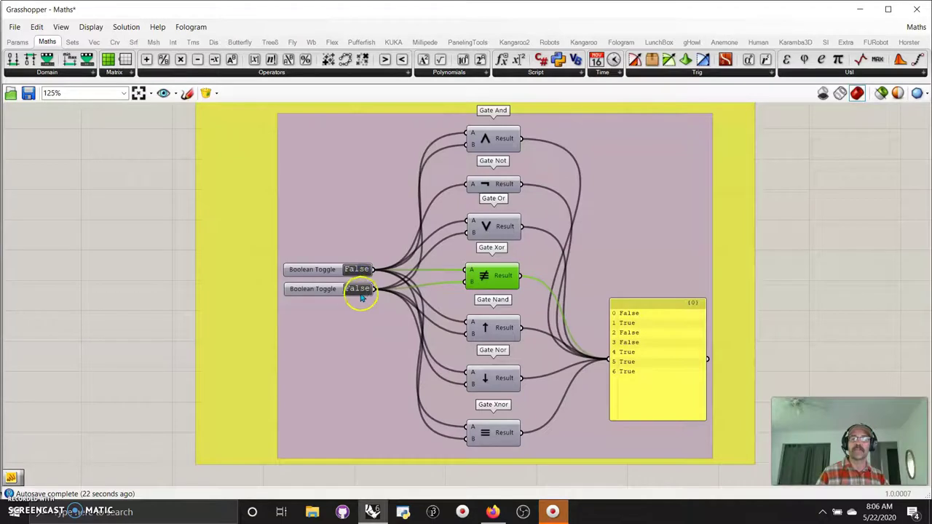
pyautogui.click(357, 289)
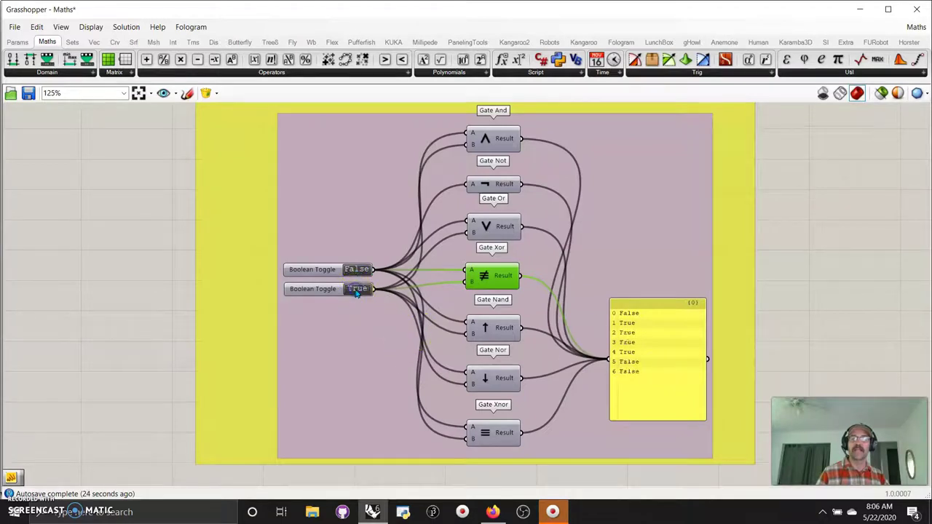
pyautogui.click(360, 270)
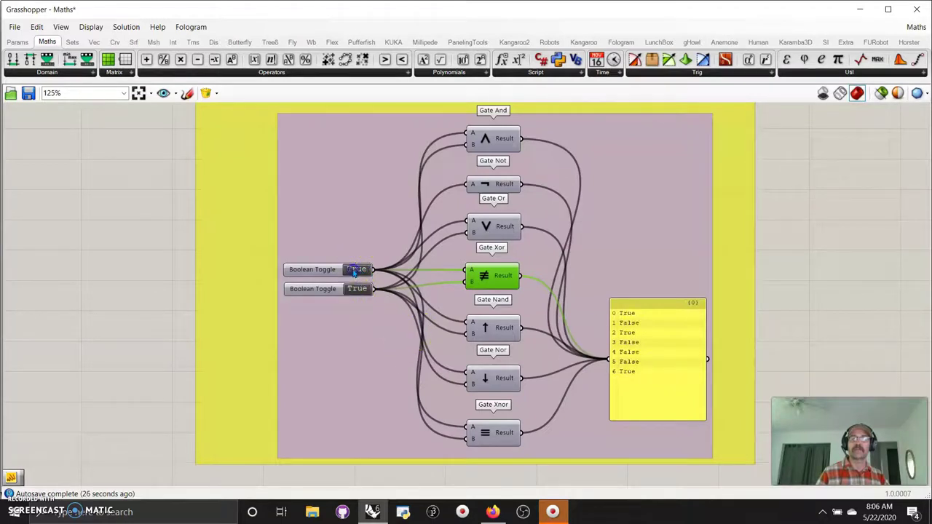
pyautogui.click(356, 270)
pyautogui.click(358, 290)
pyautogui.moveTo(327, 292); pyautogui.dragTo(328, 300)
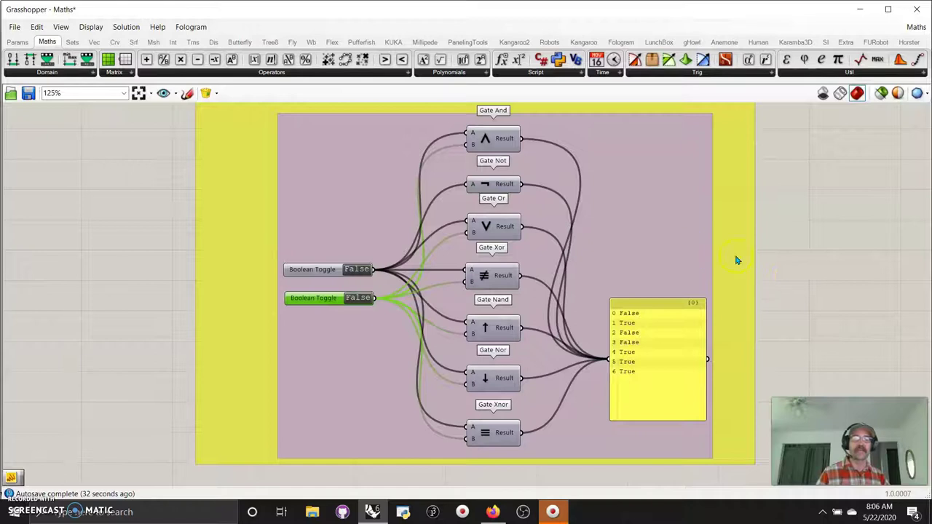
# - Zoom out to 11% to frame every group and window-select the yellow logic group
pyautogui.scroll(-3, 845, 245)
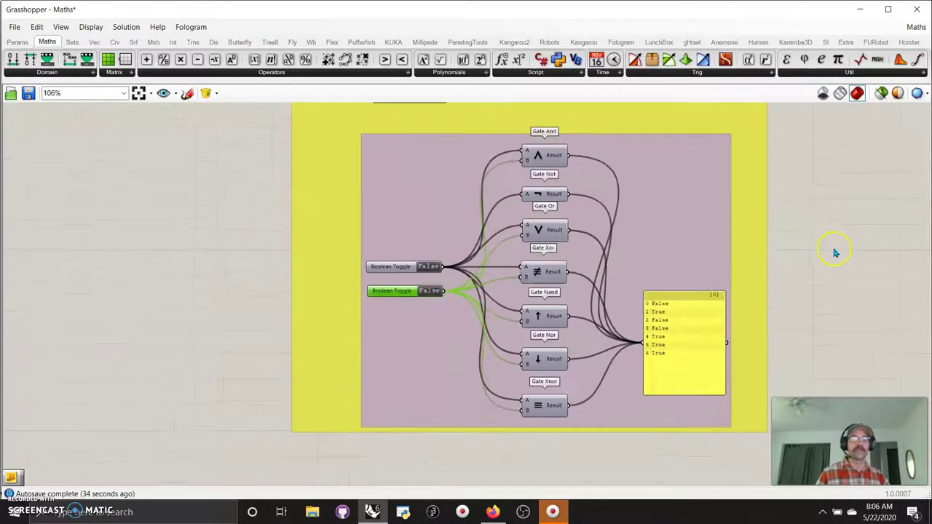
pyautogui.moveTo(832, 250); pyautogui.dragTo(757, 312, button='right')
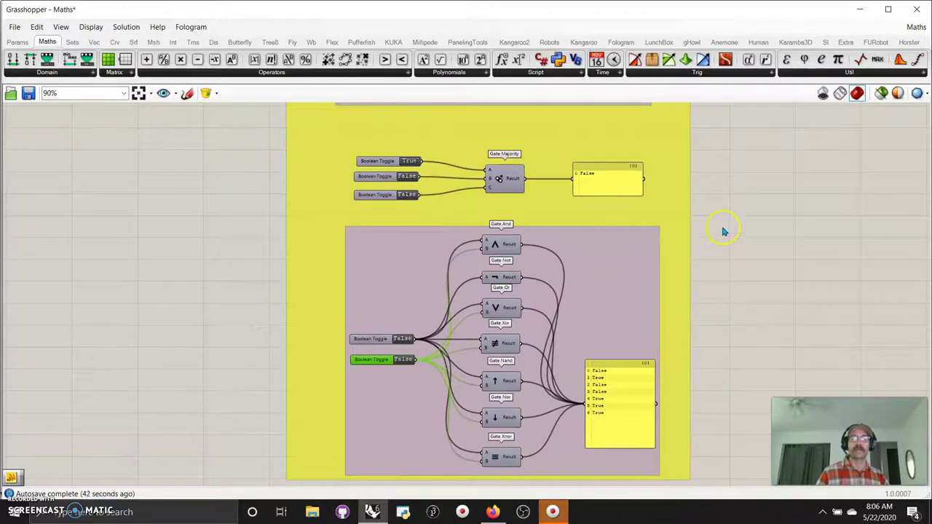
pyautogui.scroll(-10, 725, 238)
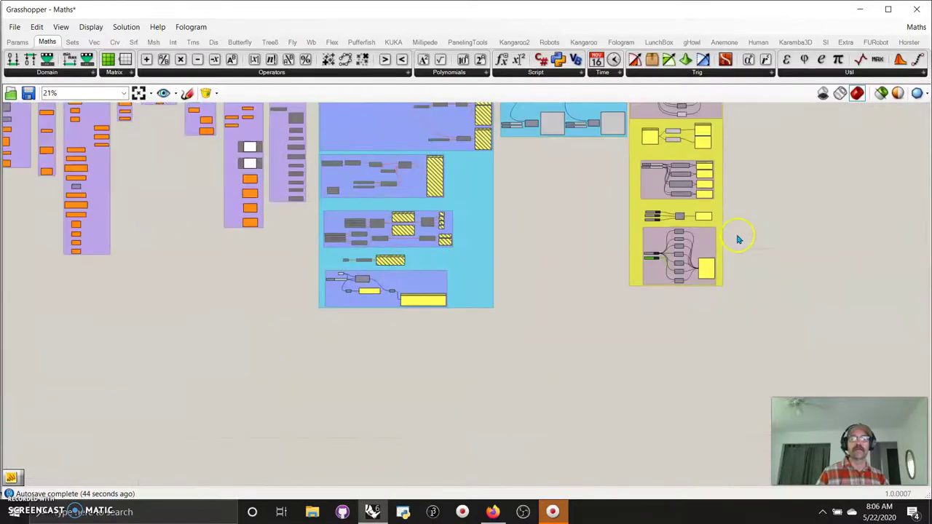
pyautogui.moveTo(774, 251); pyautogui.dragTo(695, 338, button='right')
pyautogui.moveTo(667, 377); pyautogui.dragTo(607, 209)
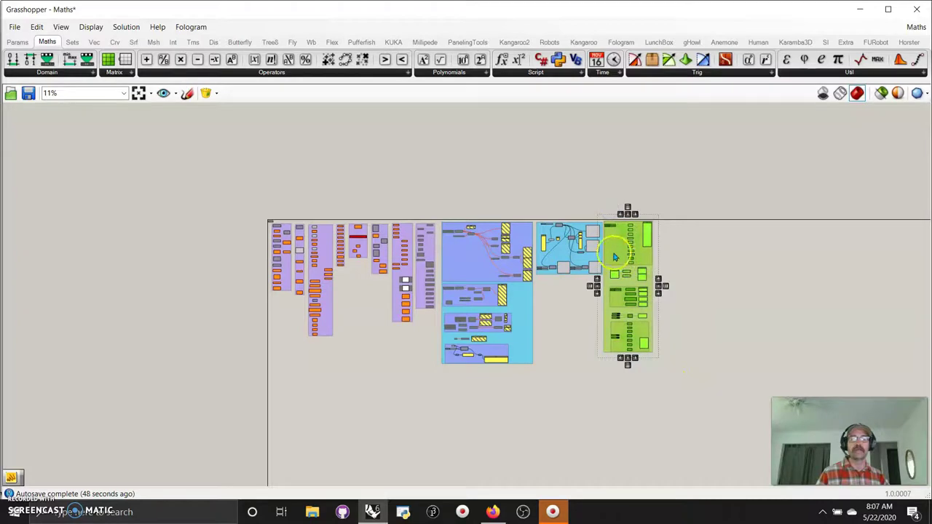
# - Change the logic group's colour to blue (R 45, G 157, B 224)
pyautogui.rightClick(613, 278)
pyautogui.moveTo(646, 401)
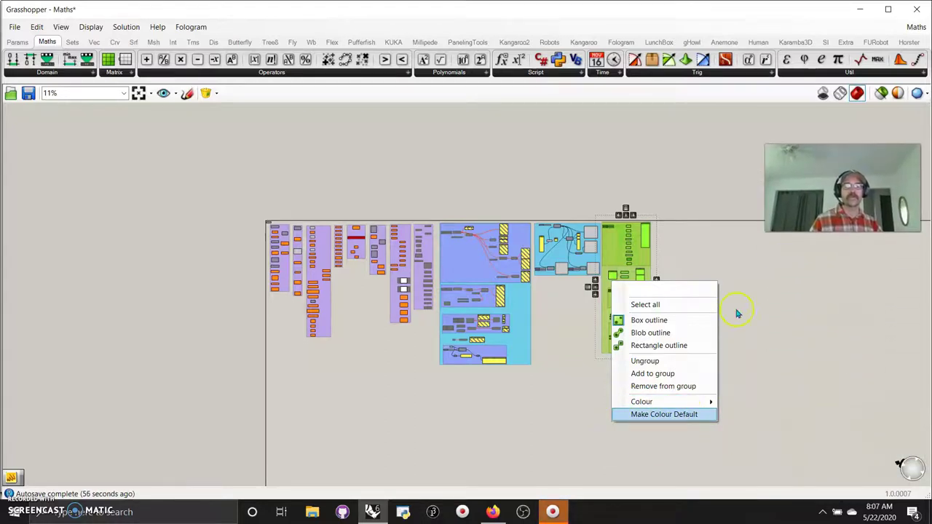
pyautogui.moveTo(692, 401)
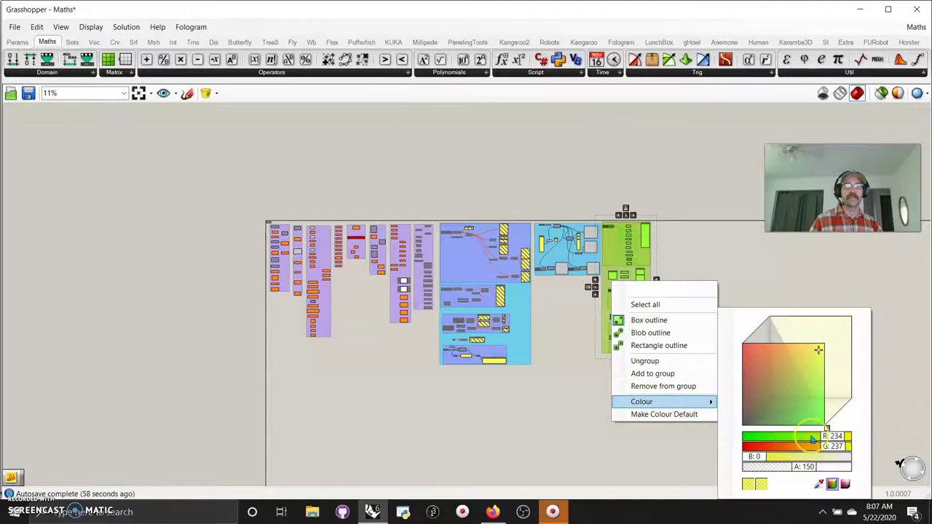
pyautogui.moveTo(828, 447)
pyautogui.mouseDown()
pyautogui.moveTo(775, 447)
pyautogui.moveTo(755, 457)
pyautogui.moveTo(838, 457)
pyautogui.mouseUp()
pyautogui.click(825, 391)
pyautogui.click(817, 389)
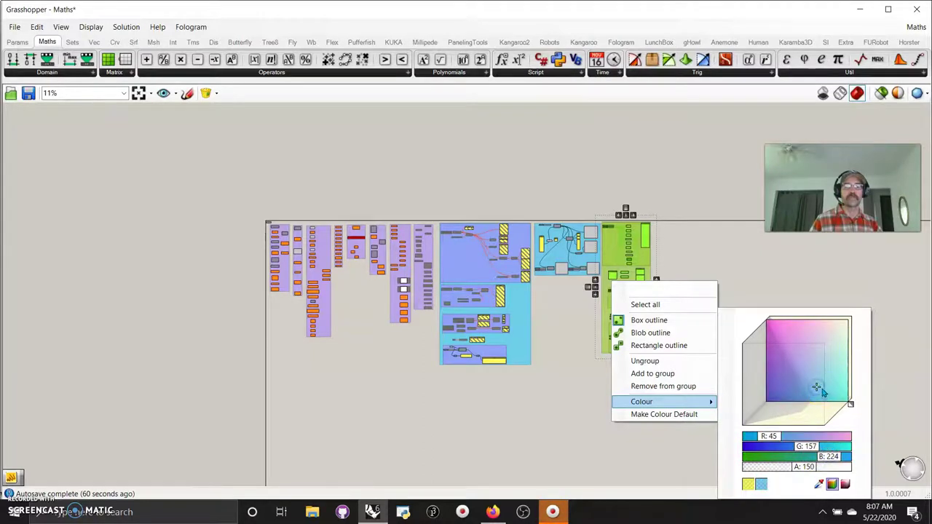
pyautogui.click(818, 370)
pyautogui.click(648, 324)
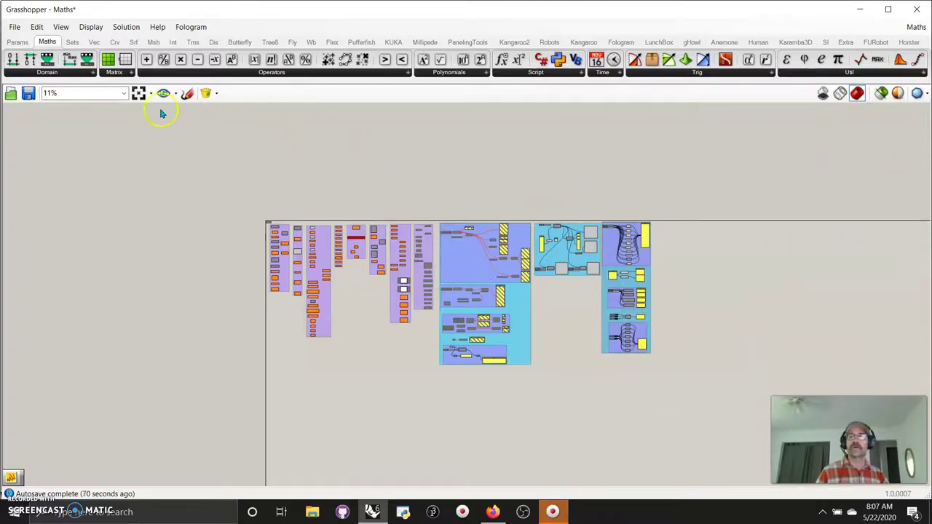
# - Zoom to extents, then browse the Polynomials, Script and Time component lists
pyautogui.click(138, 93)
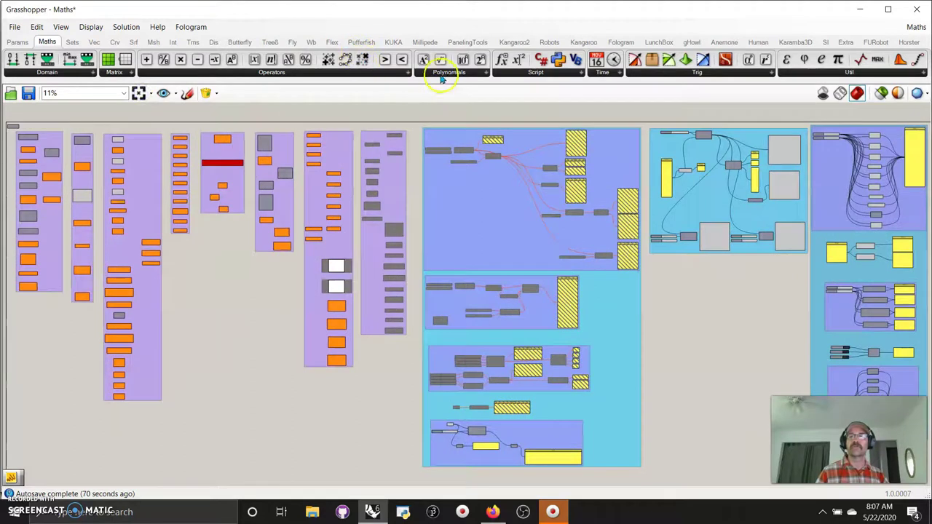
pyautogui.click(440, 76)
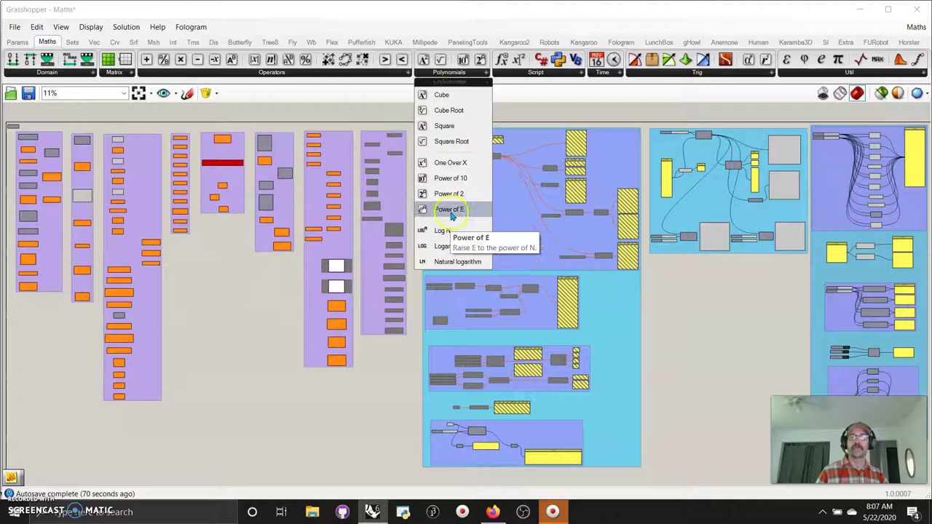
pyautogui.click(535, 74)
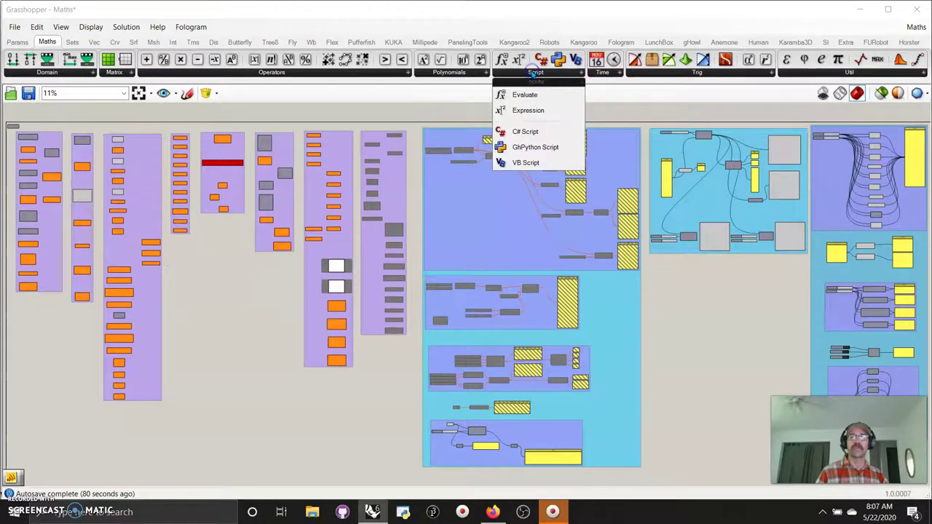
pyautogui.click(452, 73)
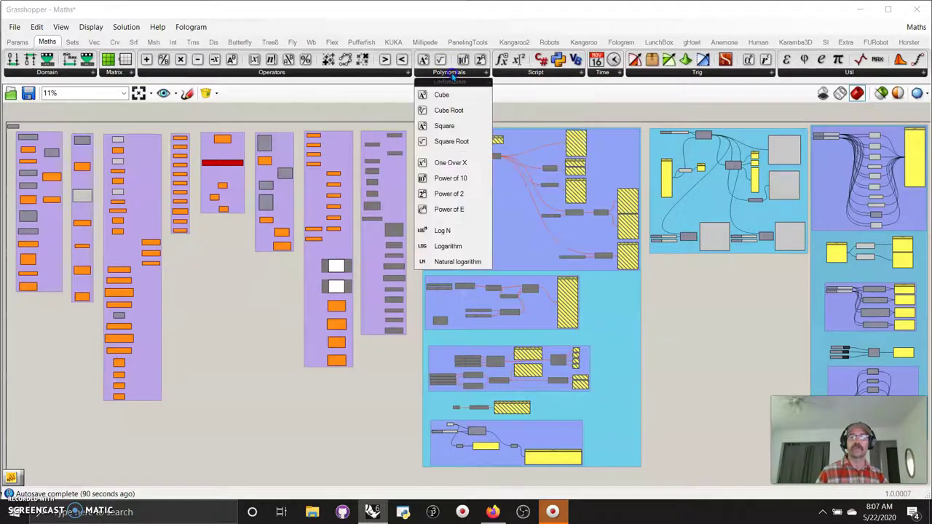
pyautogui.click(502, 74)
pyautogui.click(603, 74)
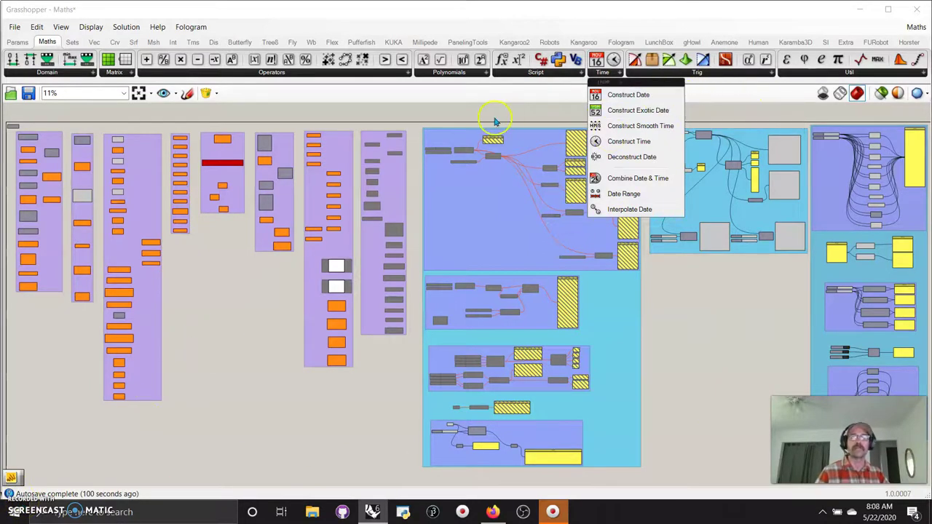
pyautogui.click(518, 114)
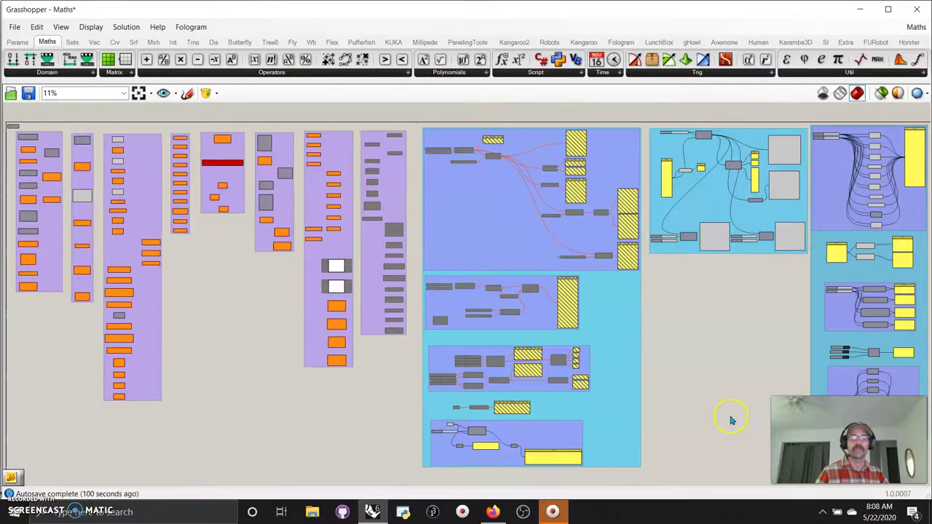